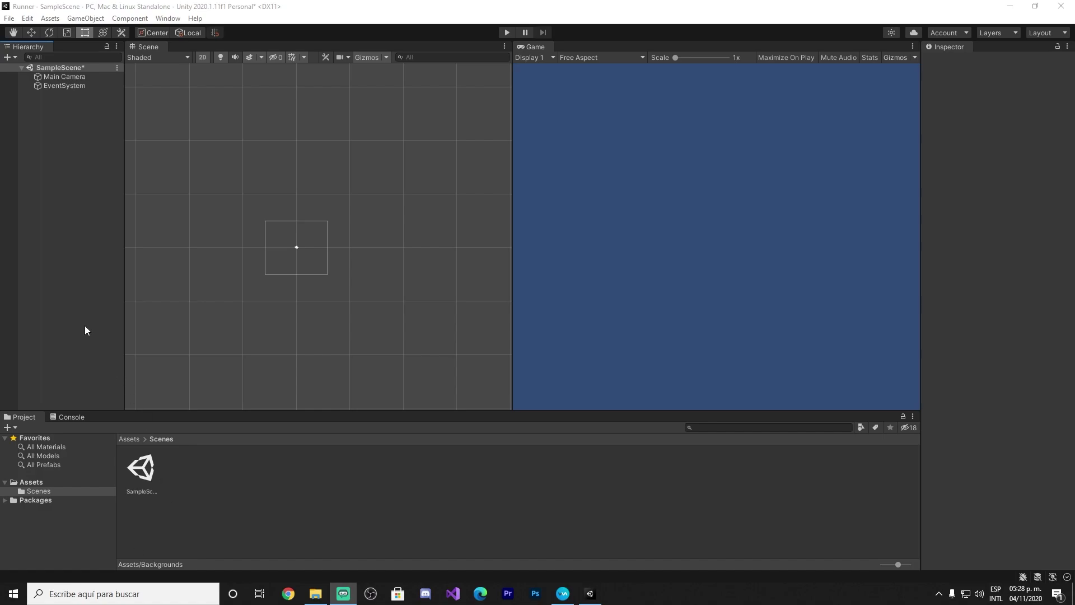
Add a UI Canvas and place it between Main Camera and EventSystem in the Hierarchy.
{"action": "left_click", "coordinate": [87, 18]}
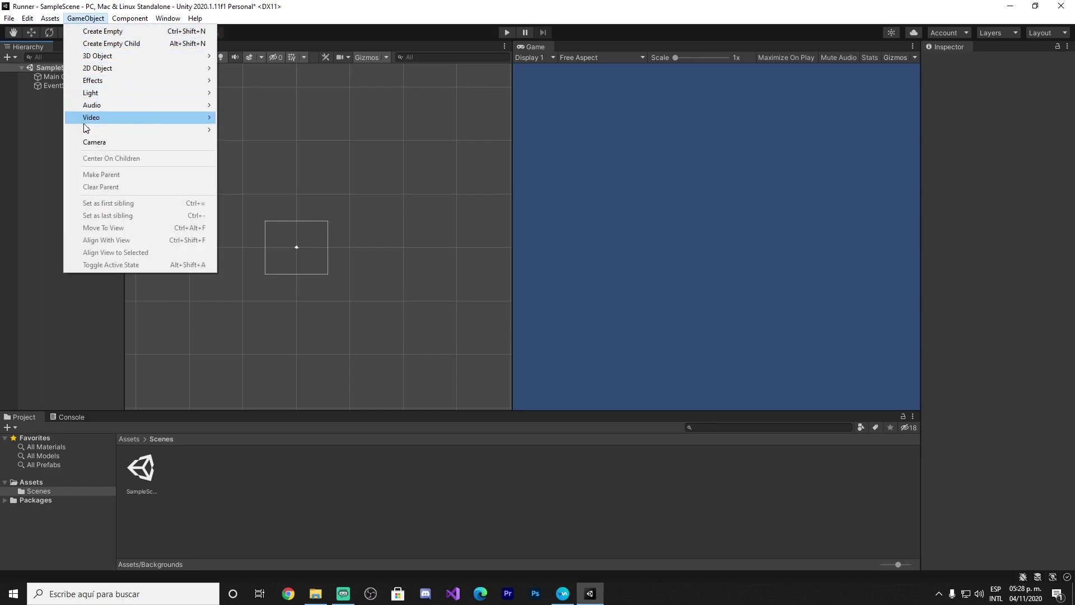
{"action": "mouse_move", "coordinate": [88, 131]}
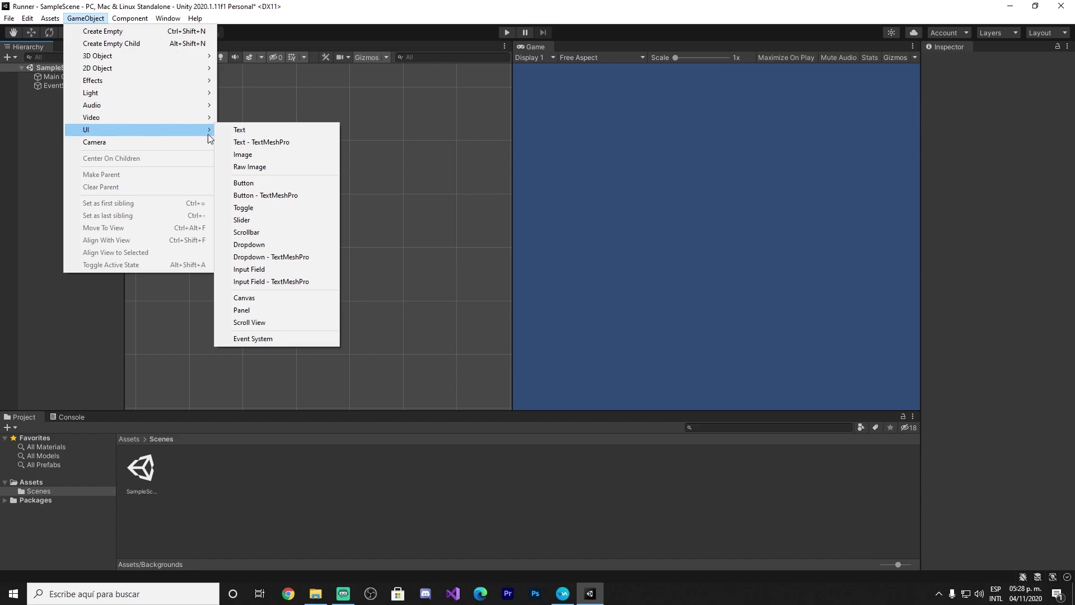
{"action": "left_click", "coordinate": [245, 299]}
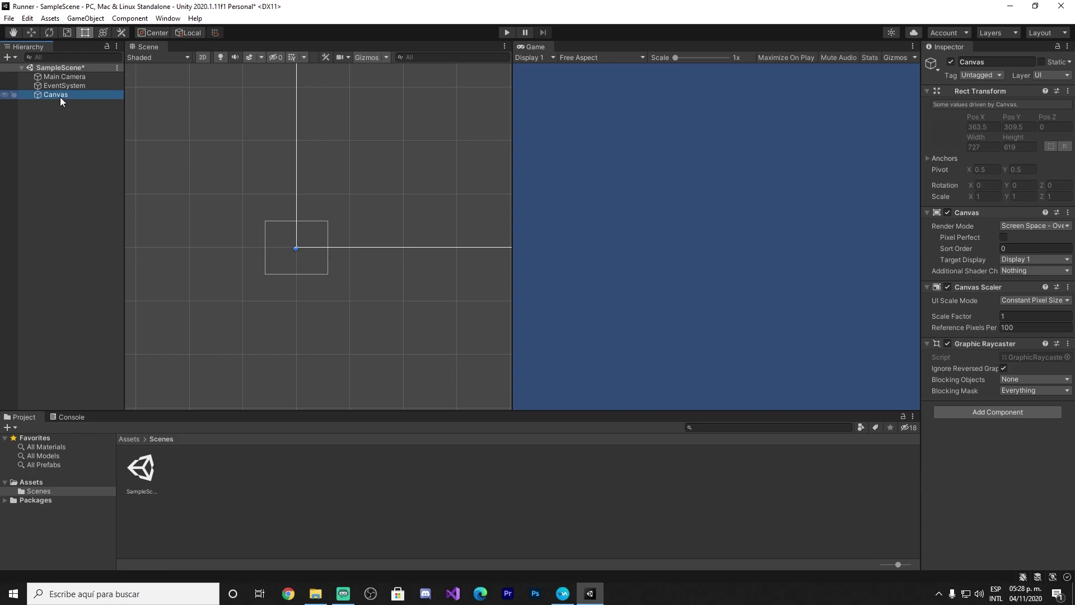
{"action": "left_click_drag", "start_coordinate": [59, 97], "coordinate": [61, 84]}
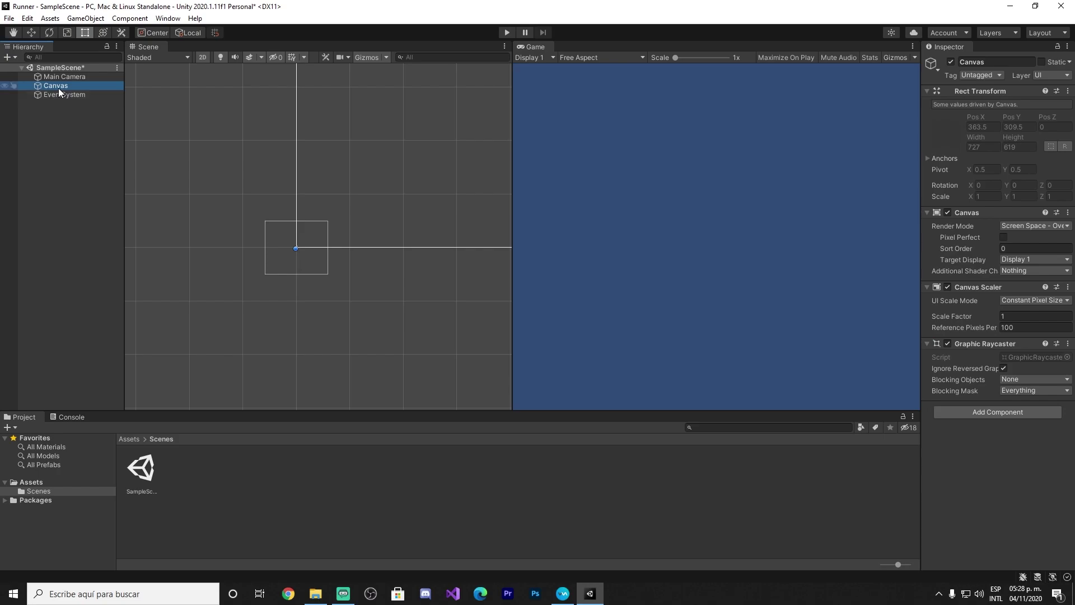
Add two Raw Image children under the Canvas.
{"action": "right_click", "coordinate": [59, 90]}
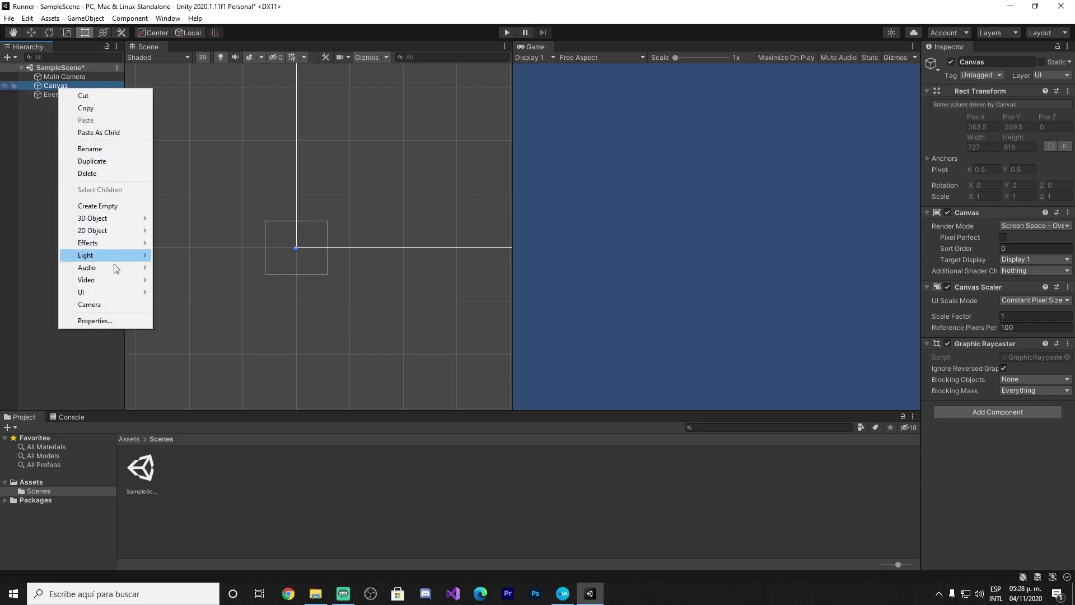
{"action": "mouse_move", "coordinate": [133, 294]}
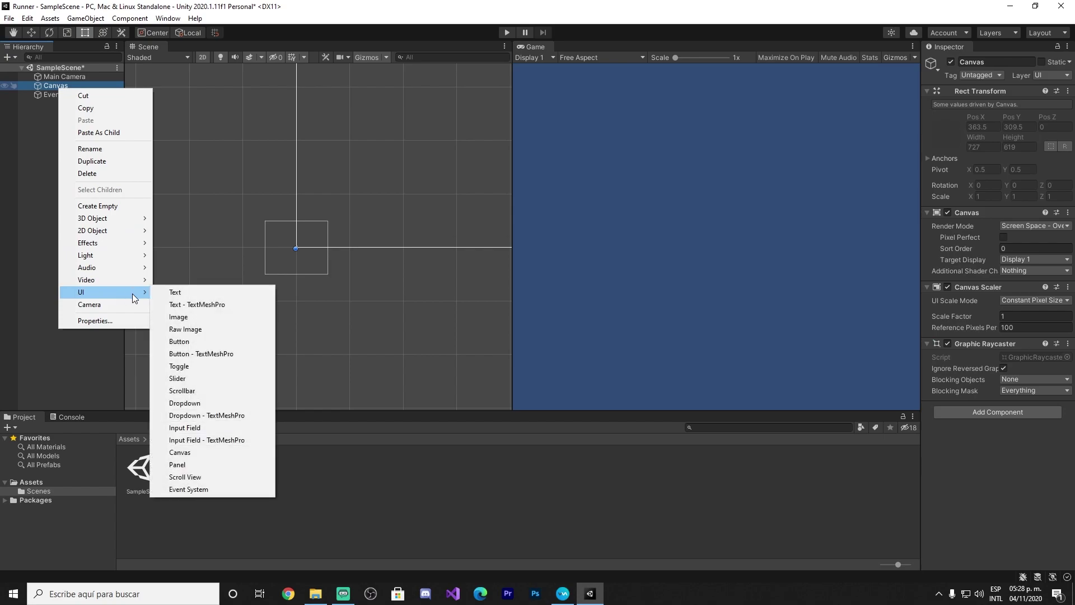
{"action": "left_click", "coordinate": [187, 328]}
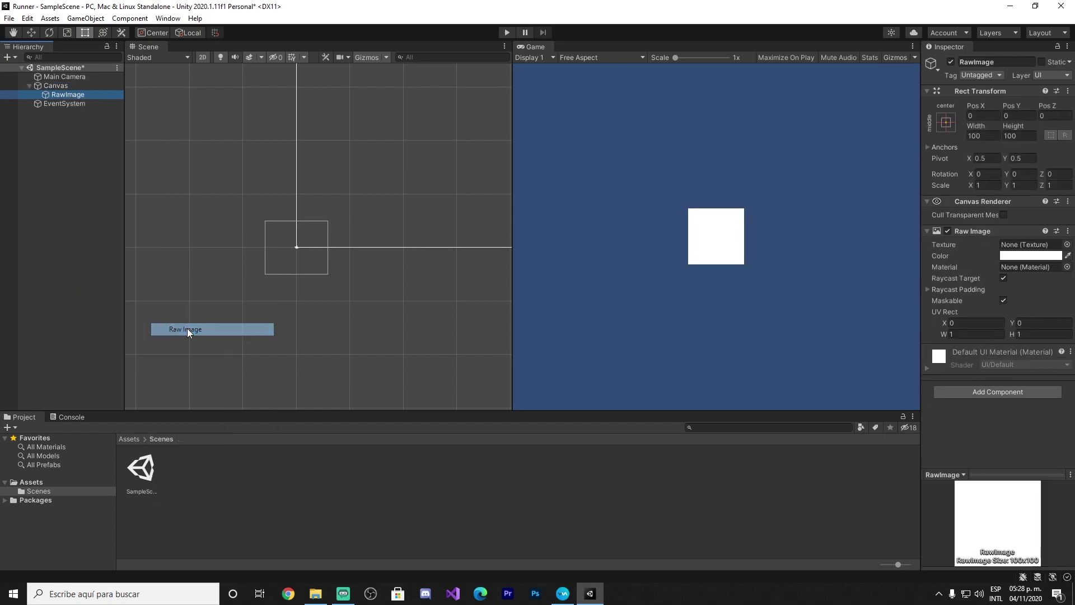
{"action": "left_click", "coordinate": [59, 86]}
{"action": "right_click", "coordinate": [59, 86]}
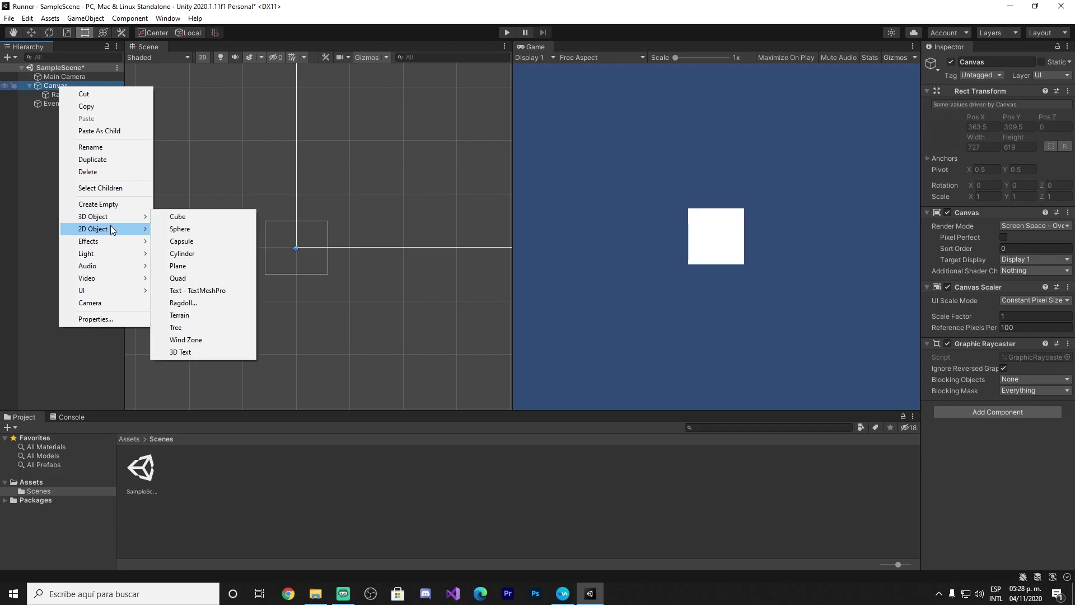
{"action": "mouse_move", "coordinate": [108, 290]}
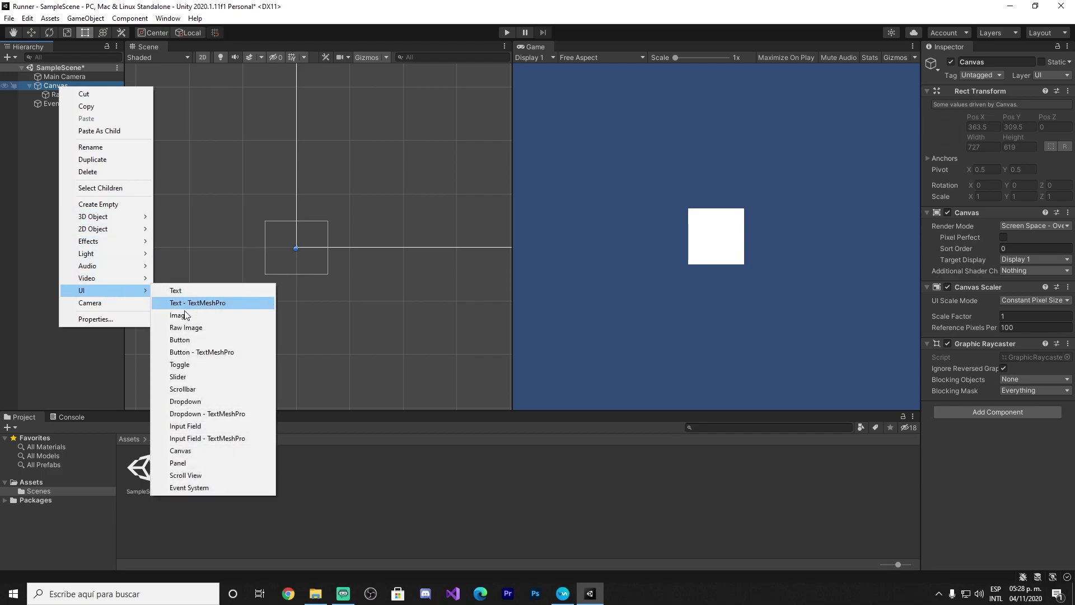
{"action": "left_click", "coordinate": [180, 328]}
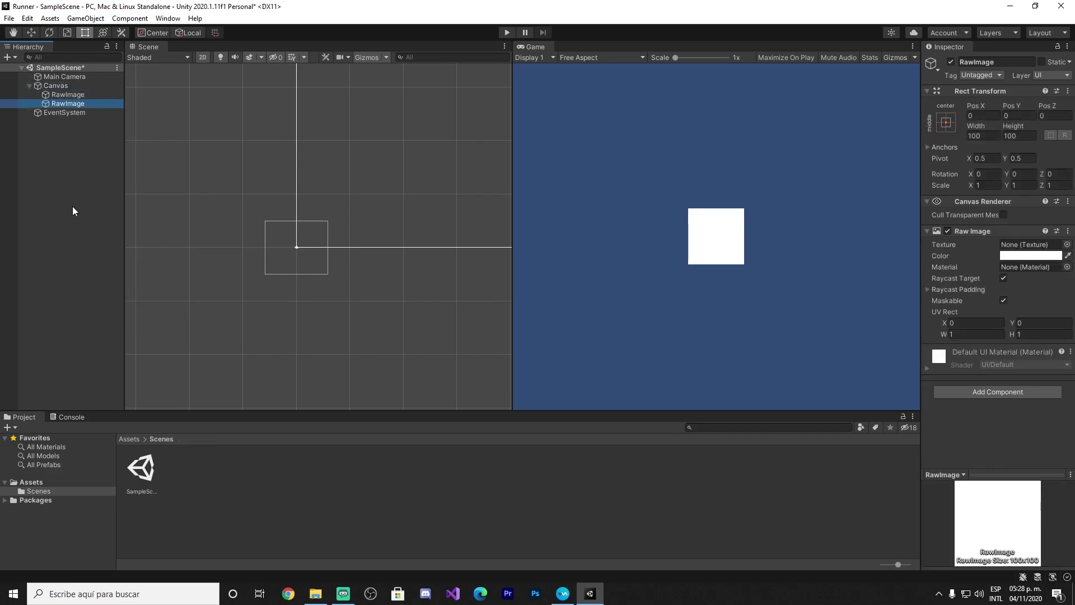
{"action": "left_click", "coordinate": [59, 86]}
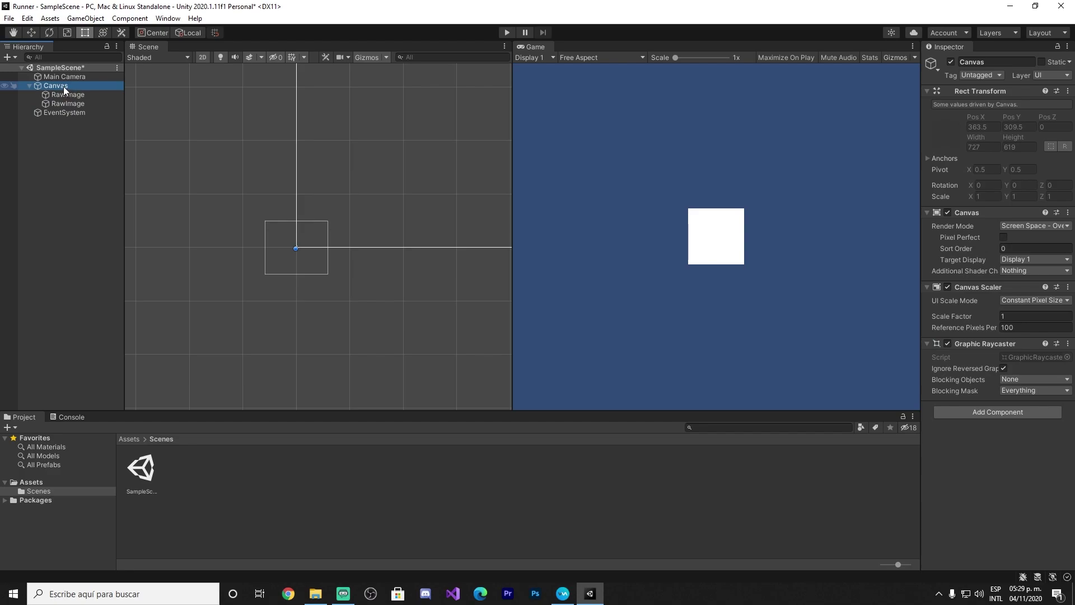
Rename the Canvas to Game and its two raw images to Background and Ground.
{"action": "left_click", "coordinate": [62, 86]}
{"action": "type", "text": "Gam"}
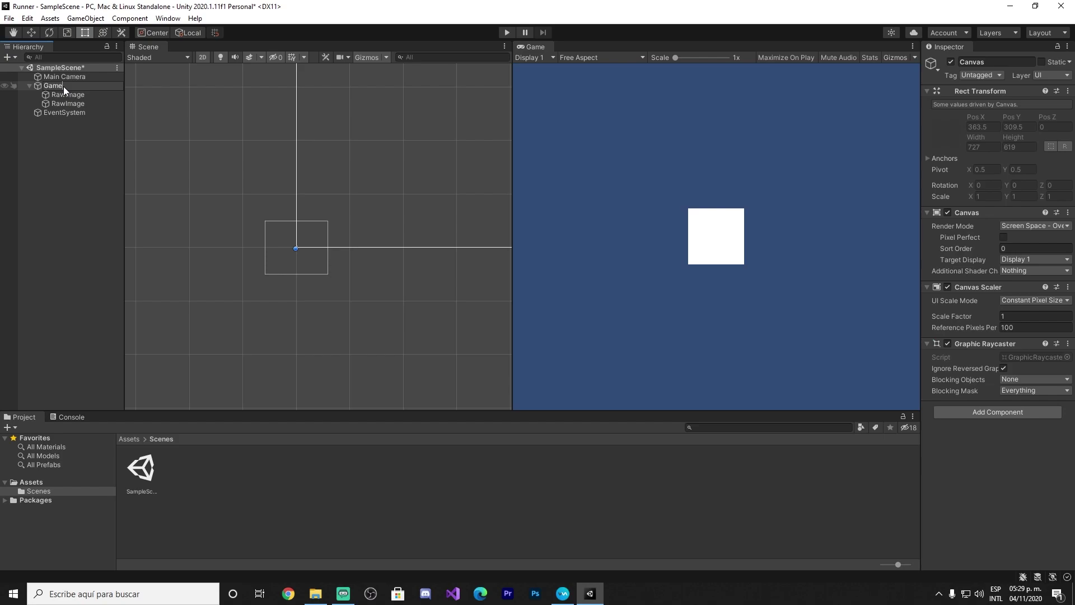
{"action": "type", "text": "e"}
{"action": "key", "text": "Return"}
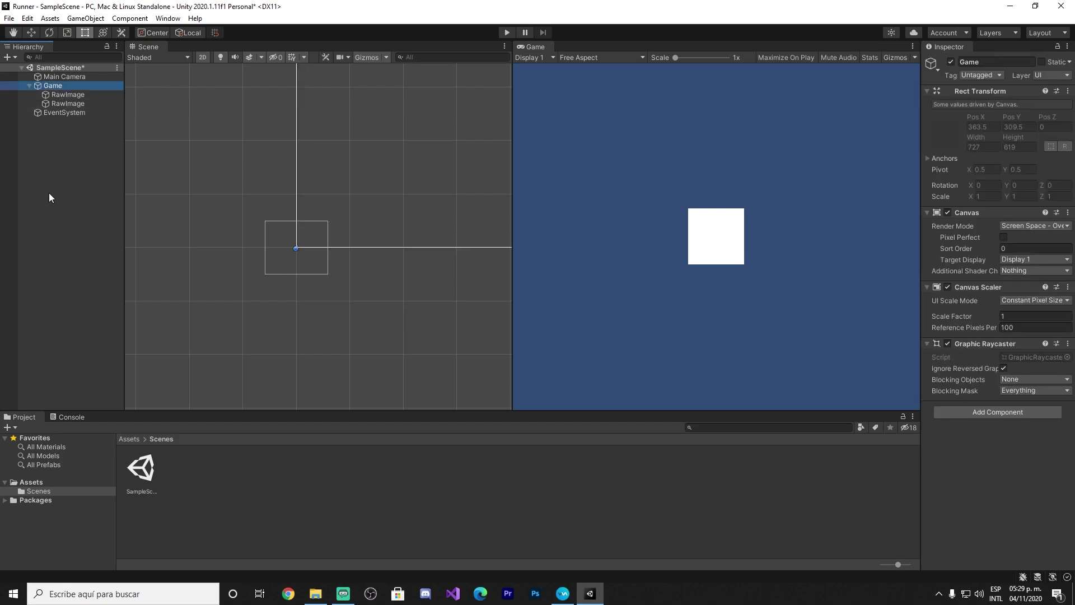
{"action": "left_click", "coordinate": [59, 96]}
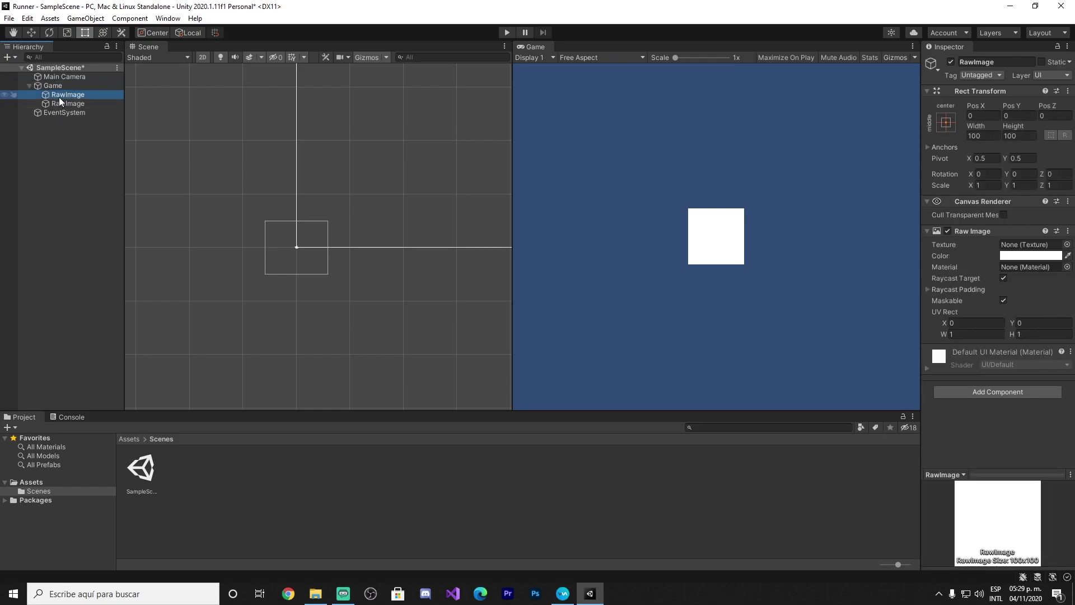
{"action": "left_click", "coordinate": [60, 96]}
{"action": "type", "text": "Background"}
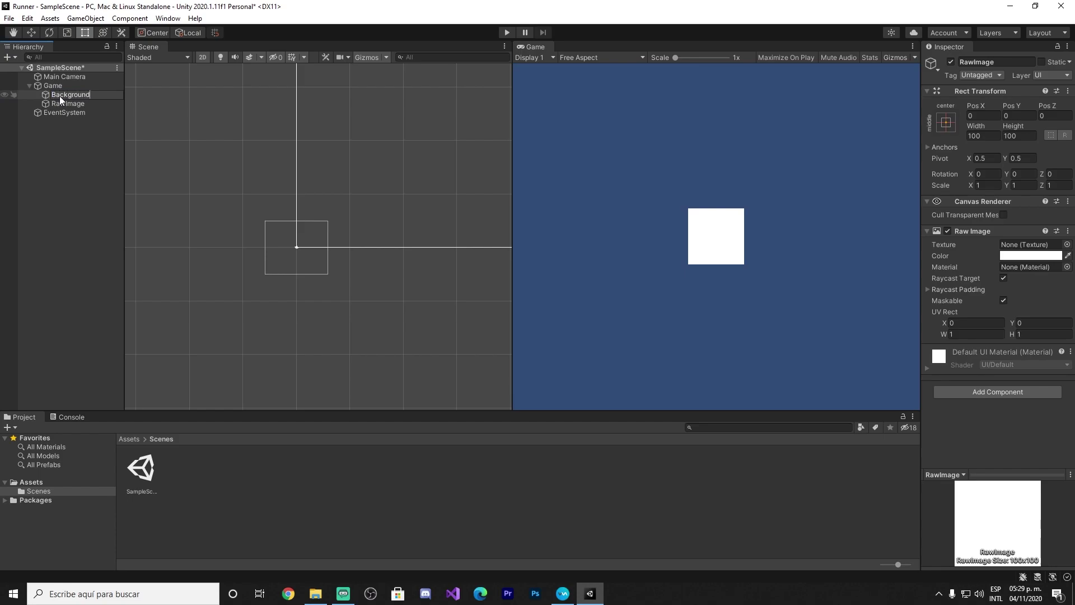
{"action": "left_click", "coordinate": [65, 103]}
{"action": "left_click", "coordinate": [57, 105]}
{"action": "type", "text": "Ground"}
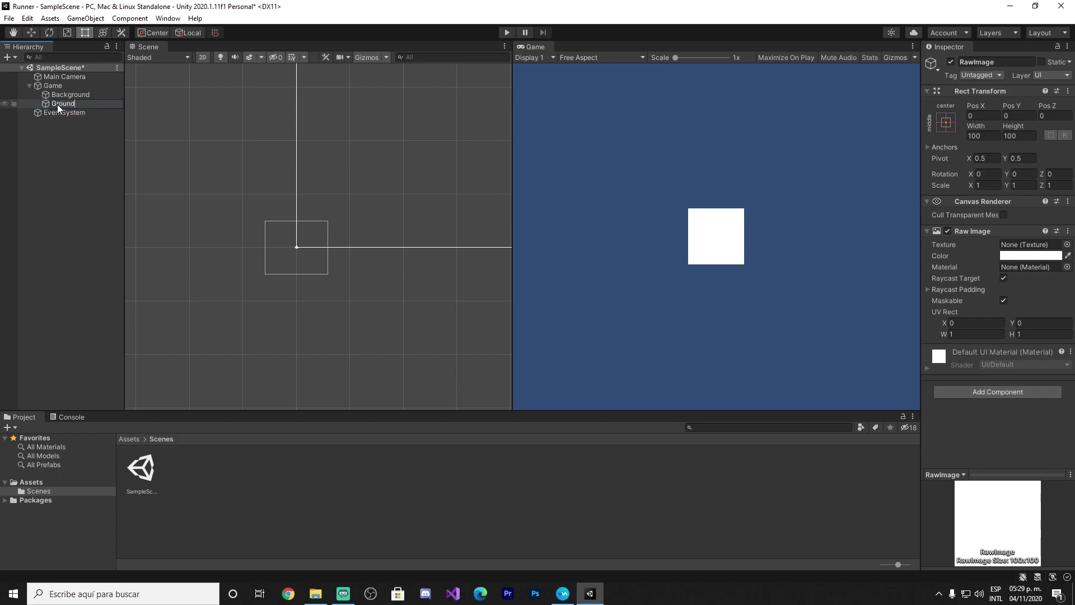
{"action": "left_click", "coordinate": [79, 140]}
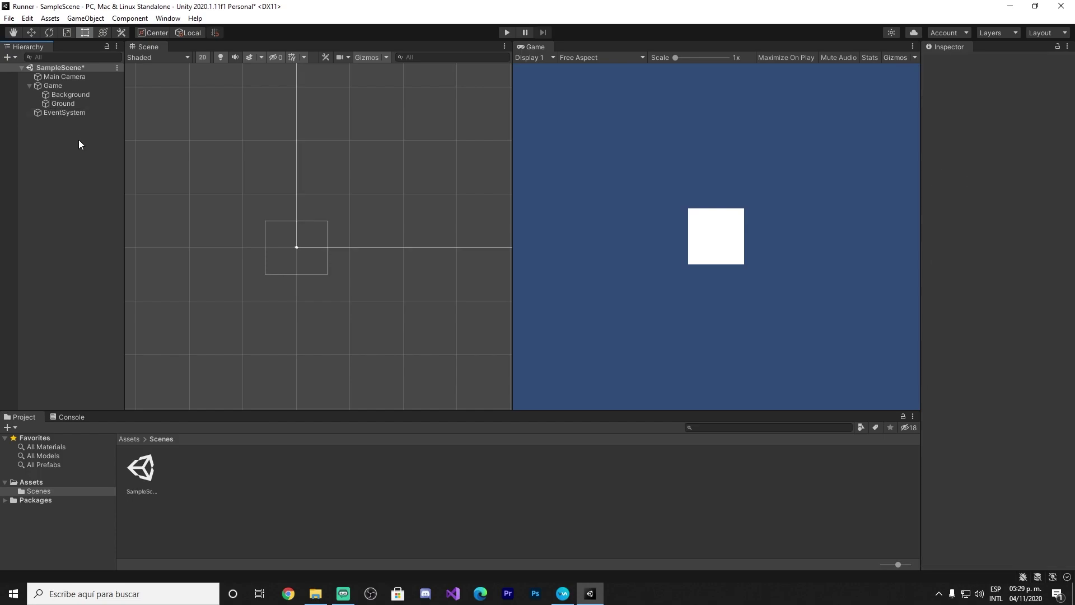
Check the Background and Ground objects, then show the top-level Assets folder.
{"action": "left_click", "coordinate": [76, 93]}
{"action": "left_click", "coordinate": [66, 100]}
{"action": "left_click", "coordinate": [58, 94]}
{"action": "left_click", "coordinate": [56, 87]}
{"action": "left_click", "coordinate": [54, 93]}
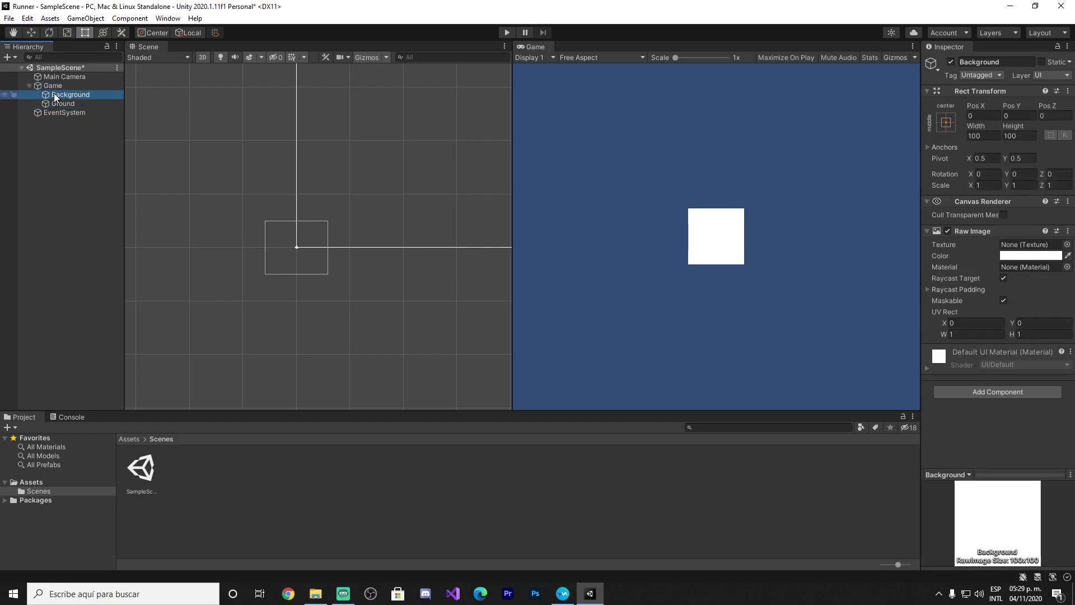
{"action": "left_click", "coordinate": [55, 103]}
{"action": "left_click", "coordinate": [79, 183]}
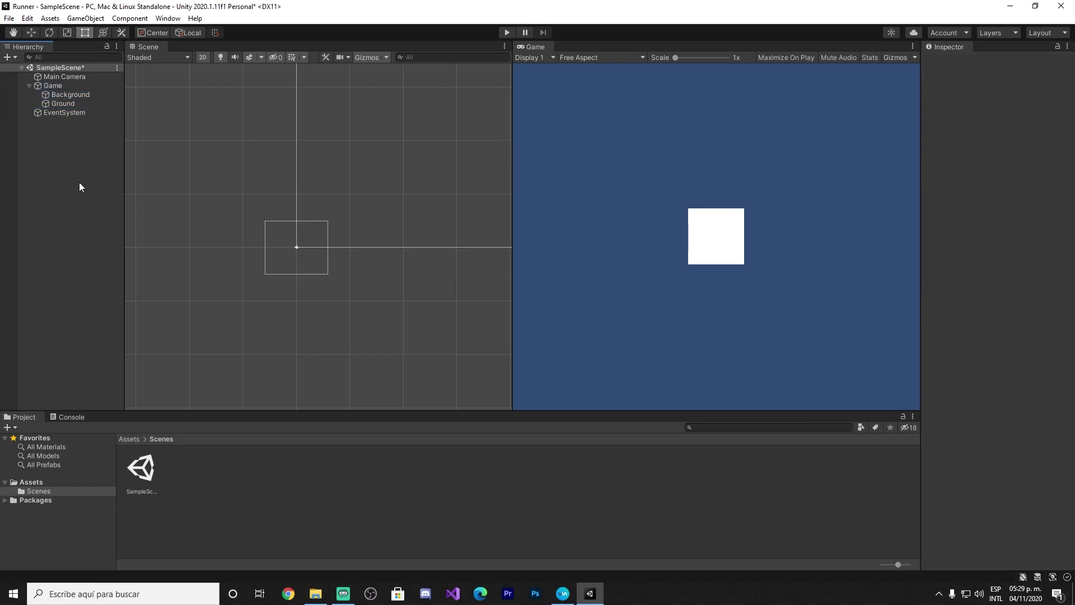
{"action": "left_click", "coordinate": [32, 482]}
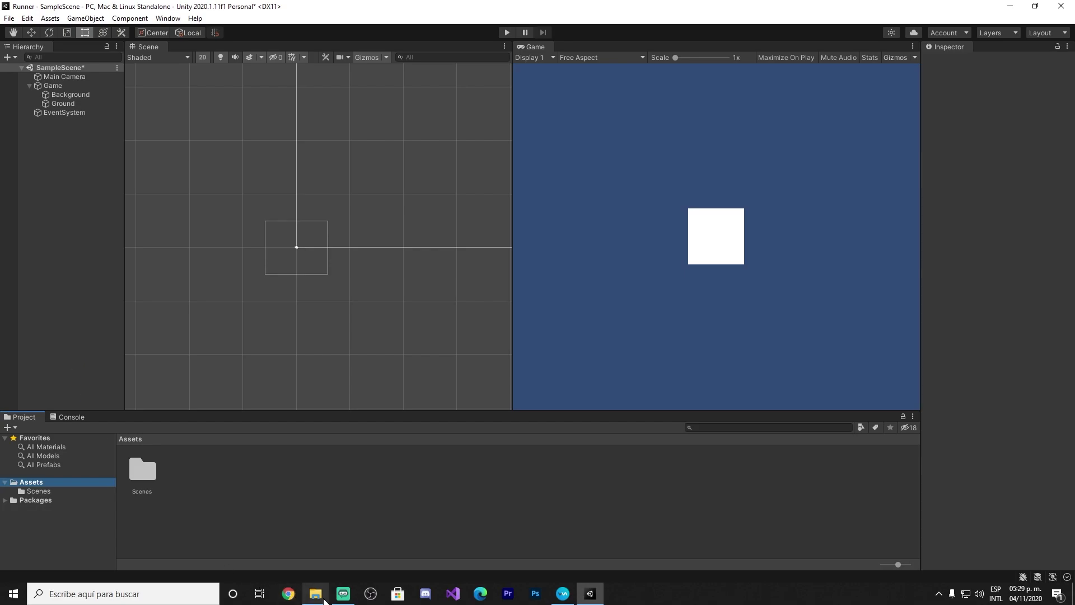
In File Explorer, look through the Audio, Backgrounds, Fonts and Sprites asset folders.
{"action": "left_click", "coordinate": [316, 593]}
{"action": "left_click_drag", "start_coordinate": [348, 379], "coordinate": [285, 162]}
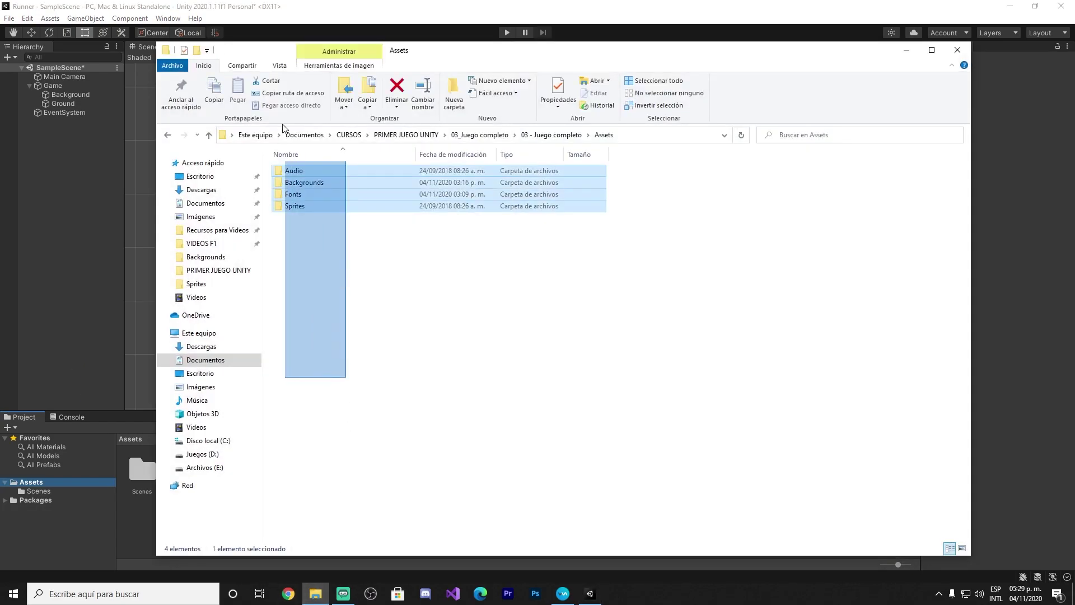
{"action": "left_click", "coordinate": [352, 334]}
{"action": "left_click", "coordinate": [303, 174]}
{"action": "left_click", "coordinate": [302, 183]}
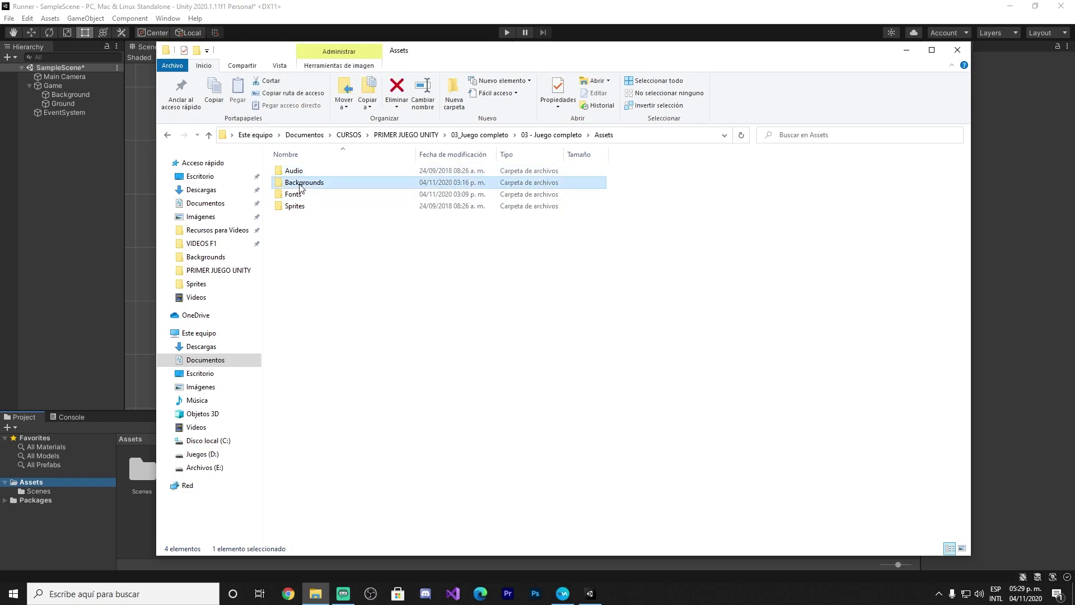
{"action": "left_click", "coordinate": [295, 194]}
{"action": "left_click", "coordinate": [295, 207]}
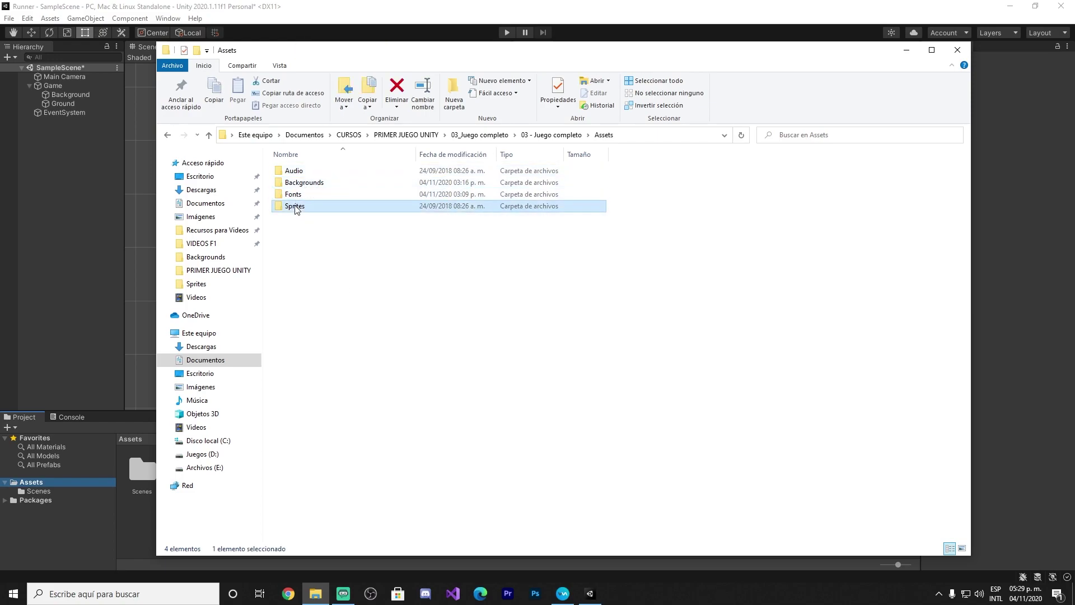
{"action": "left_click", "coordinate": [330, 286]}
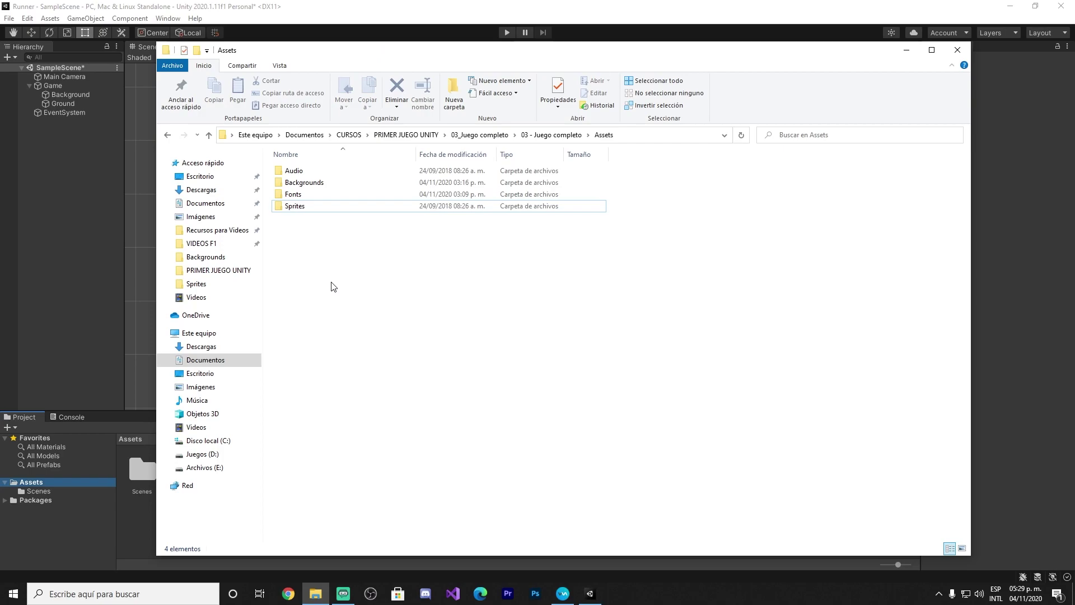
Drag the Backgrounds folder from File Explorer into Unity's Assets panel.
{"action": "left_click", "coordinate": [301, 184]}
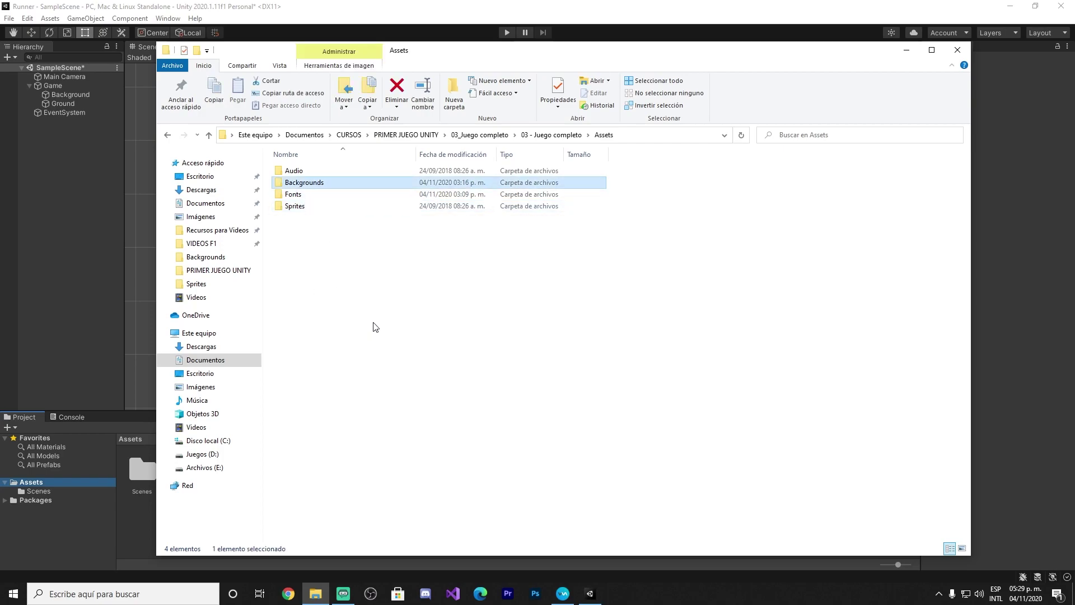
{"action": "left_click_drag", "start_coordinate": [374, 328], "coordinate": [332, 261]}
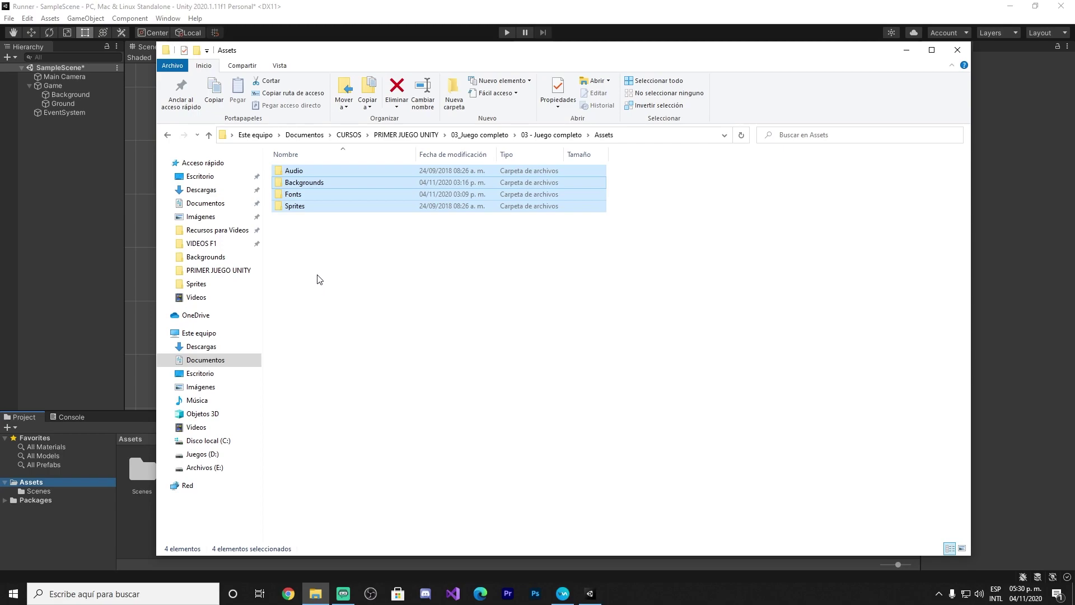
{"action": "mouse_move", "coordinate": [339, 326]}
{"action": "left_mouse_down"}
{"action": "mouse_move", "coordinate": [280, 147]}
{"action": "mouse_move", "coordinate": [324, 300]}
{"action": "mouse_move", "coordinate": [332, 298]}
{"action": "left_mouse_up"}
{"action": "left_click", "coordinate": [326, 300]}
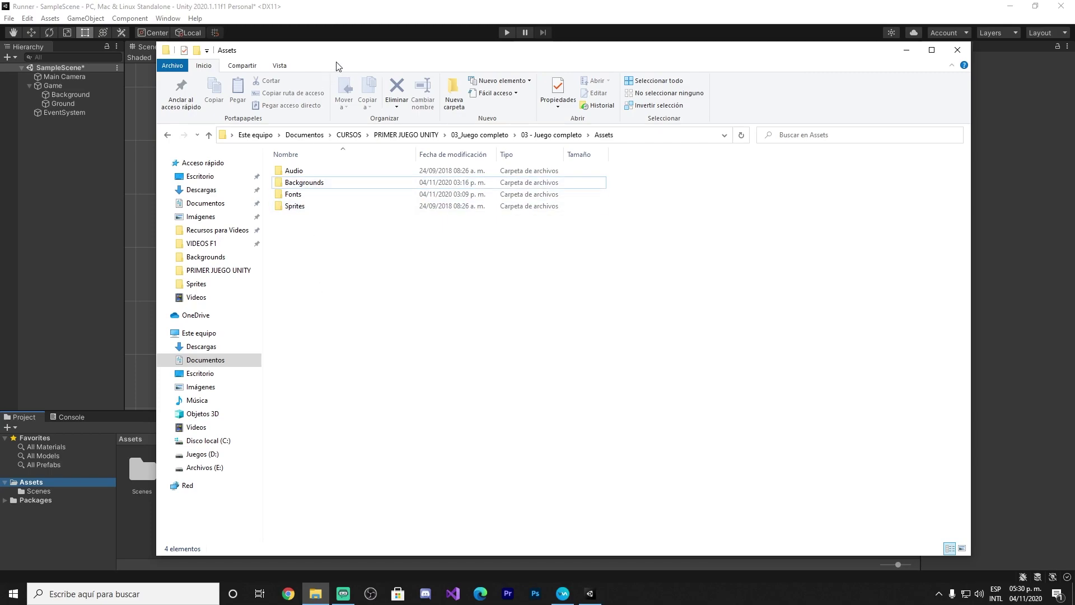
{"action": "left_click_drag", "start_coordinate": [338, 61], "coordinate": [456, 47]}
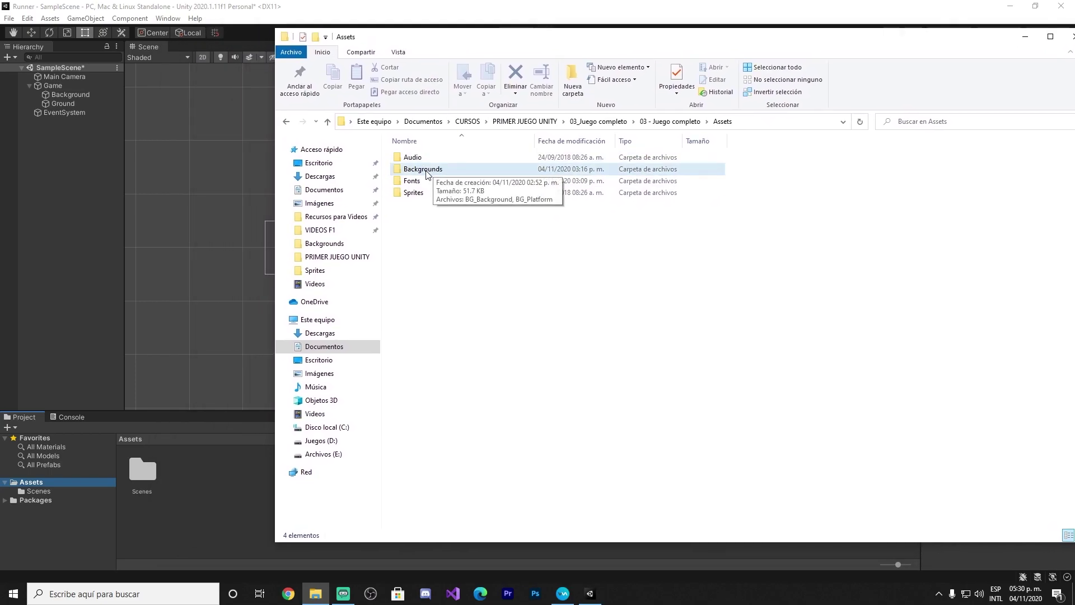
{"action": "left_click_drag", "start_coordinate": [426, 169], "coordinate": [173, 476]}
Open the imported _ackgrounds folder and correct its name to Backgrounds.
{"action": "left_click", "coordinate": [207, 502]}
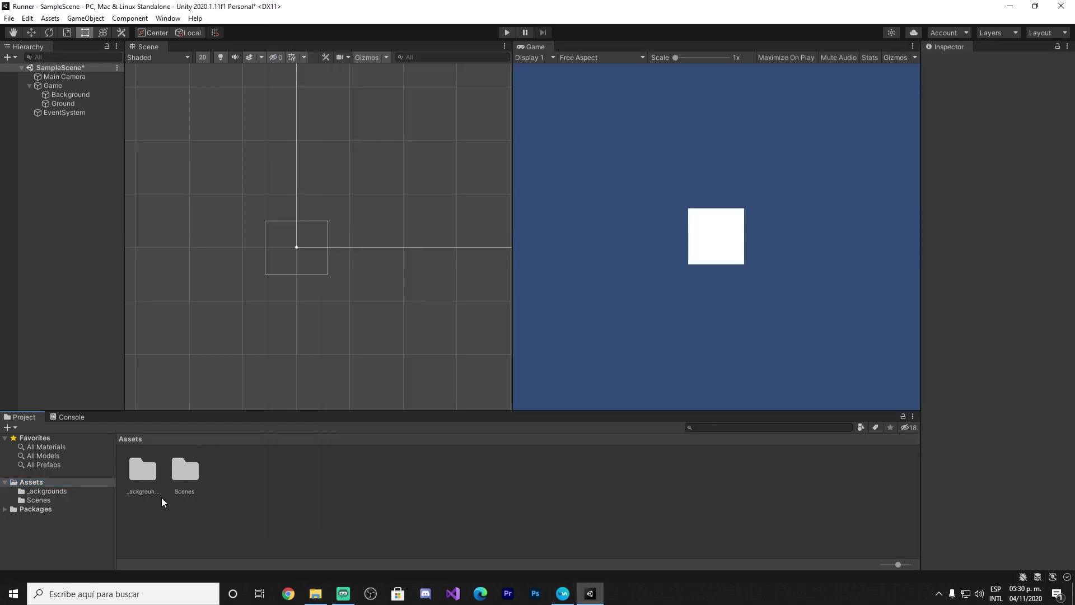
{"action": "left_click", "coordinate": [33, 492]}
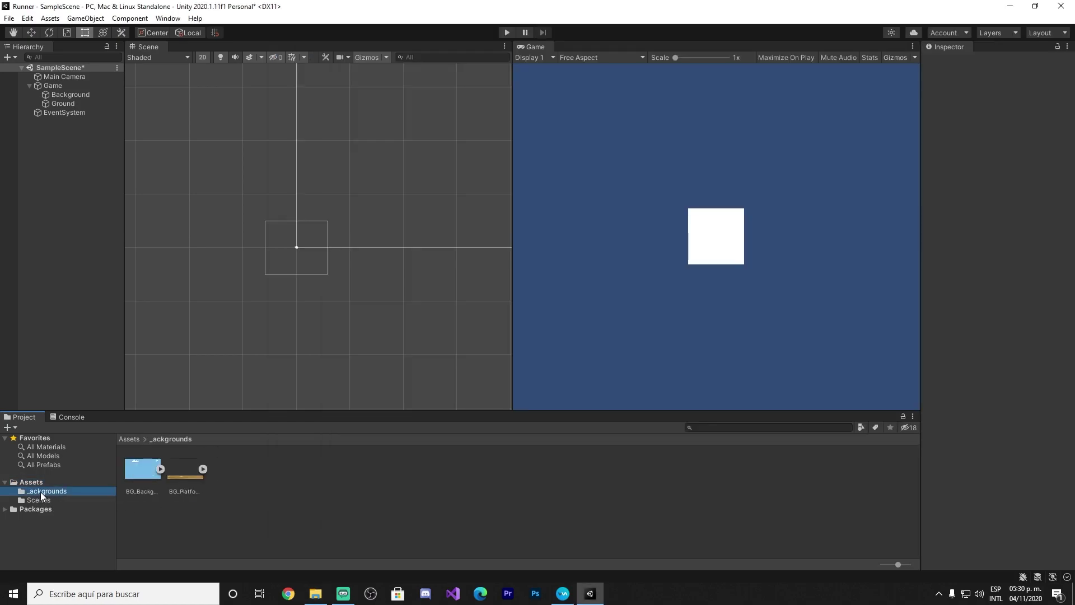
{"action": "left_click", "coordinate": [32, 494]}
{"action": "key", "text": "Home"}
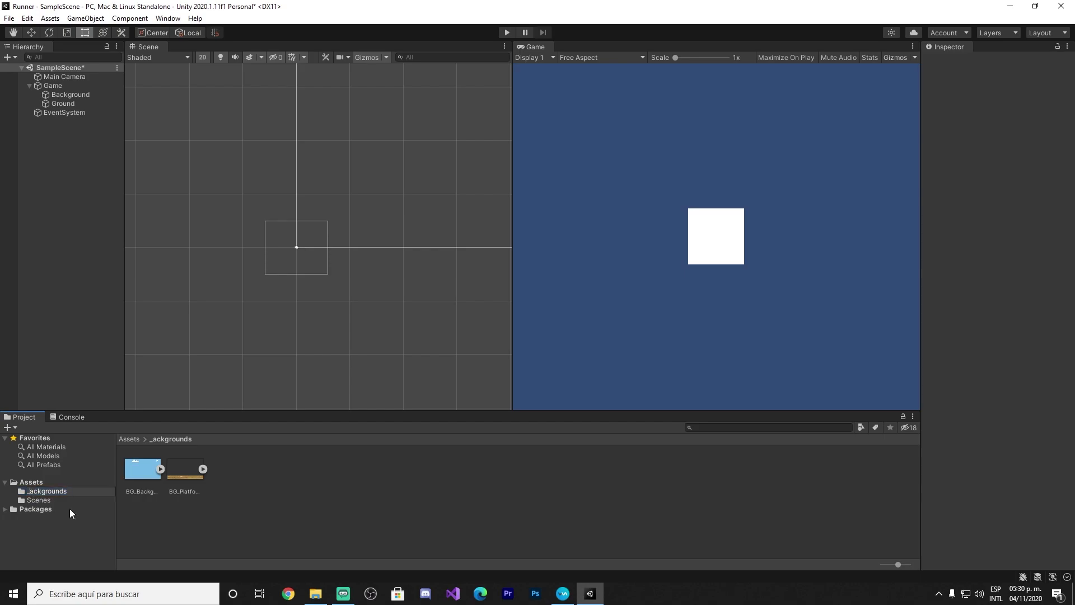
{"action": "key", "text": "Delete"}
{"action": "type", "text": "B"}
{"action": "left_click", "coordinate": [174, 526]}
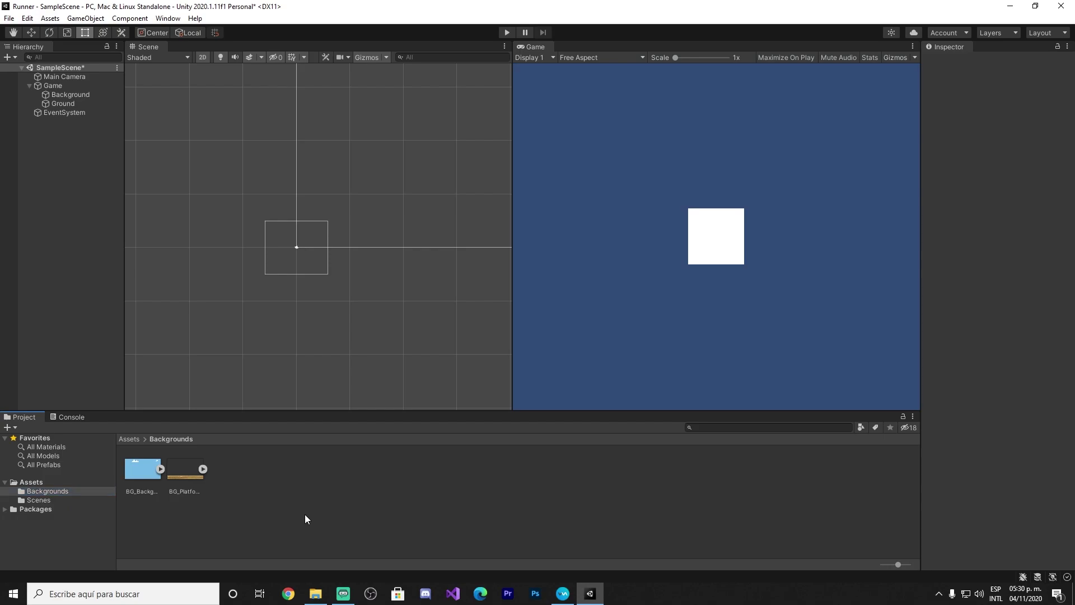
Select BG_Background to view its Sprite (2D and UI) texture import settings.
{"action": "left_click", "coordinate": [143, 473]}
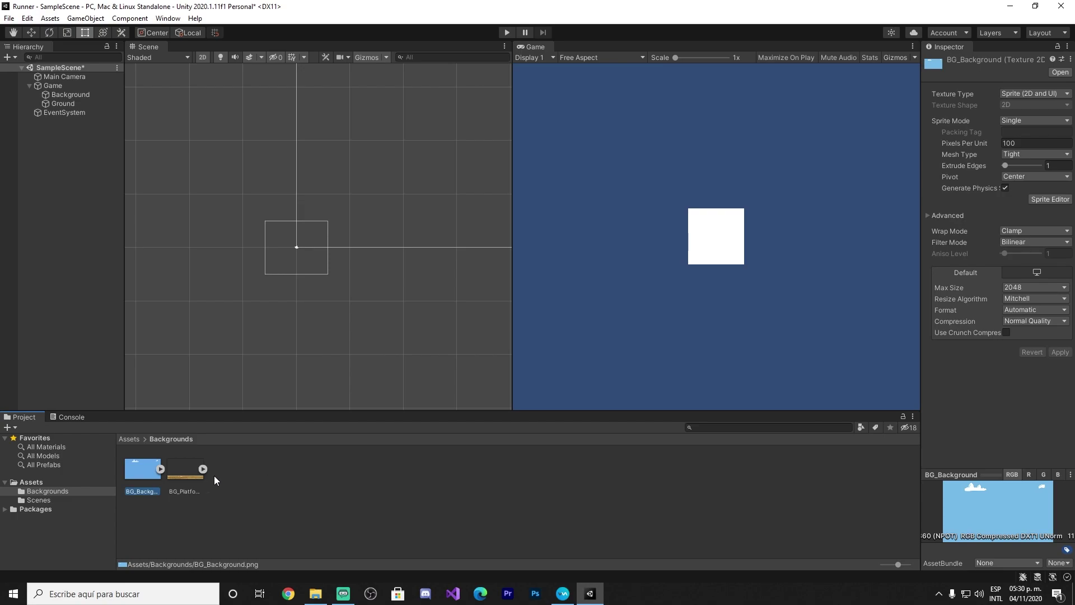
Preview the BG_Background sky and BG_Platform dirt images from File Explorer, closing each viewer.
{"action": "left_click", "coordinate": [315, 594]}
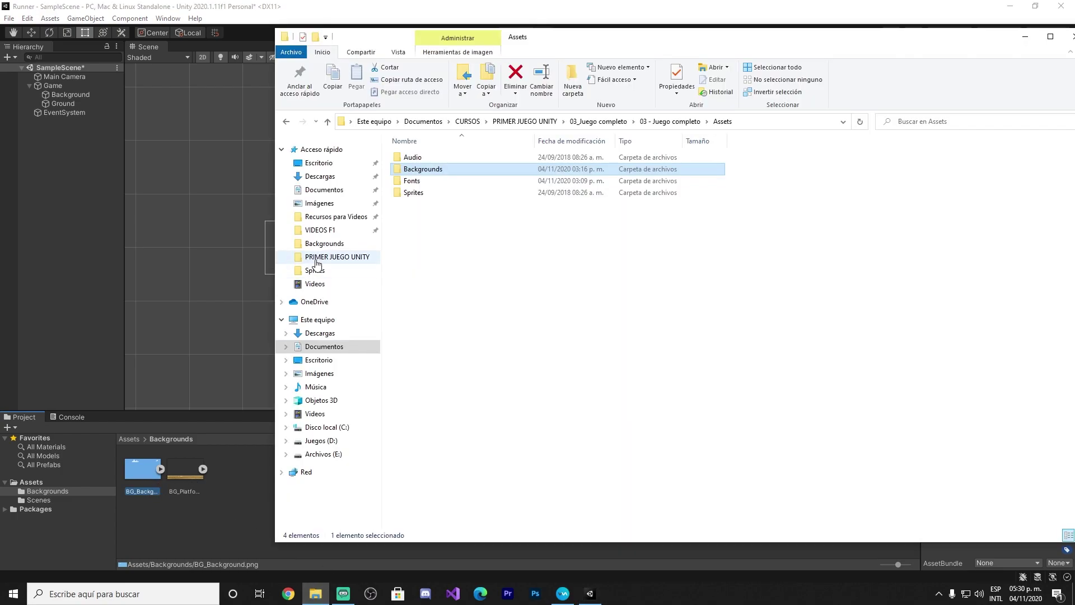
{"action": "left_click", "coordinate": [421, 193]}
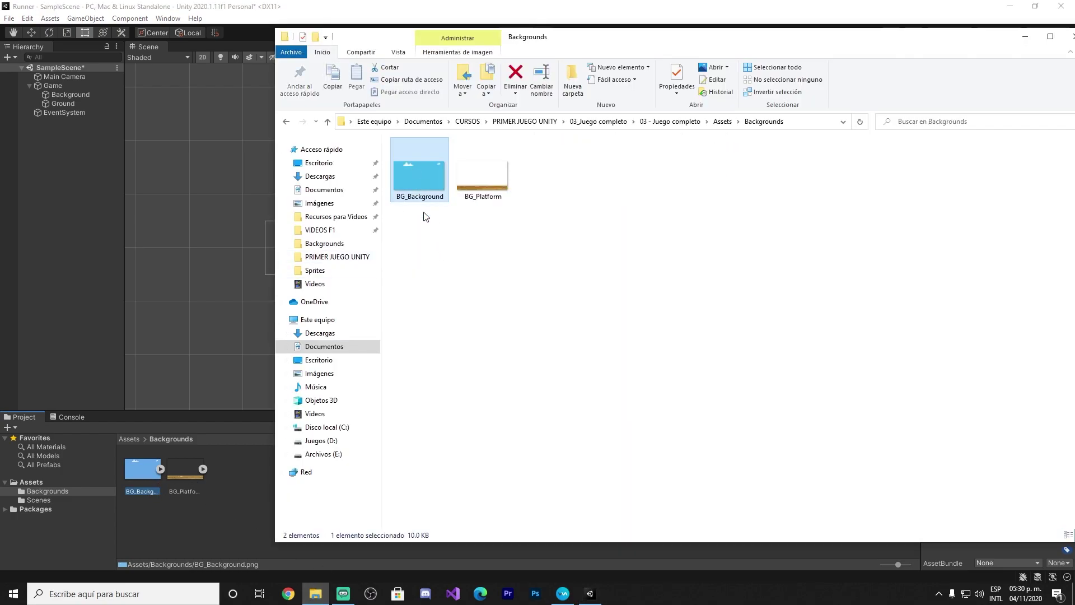
{"action": "double_click", "coordinate": [418, 175]}
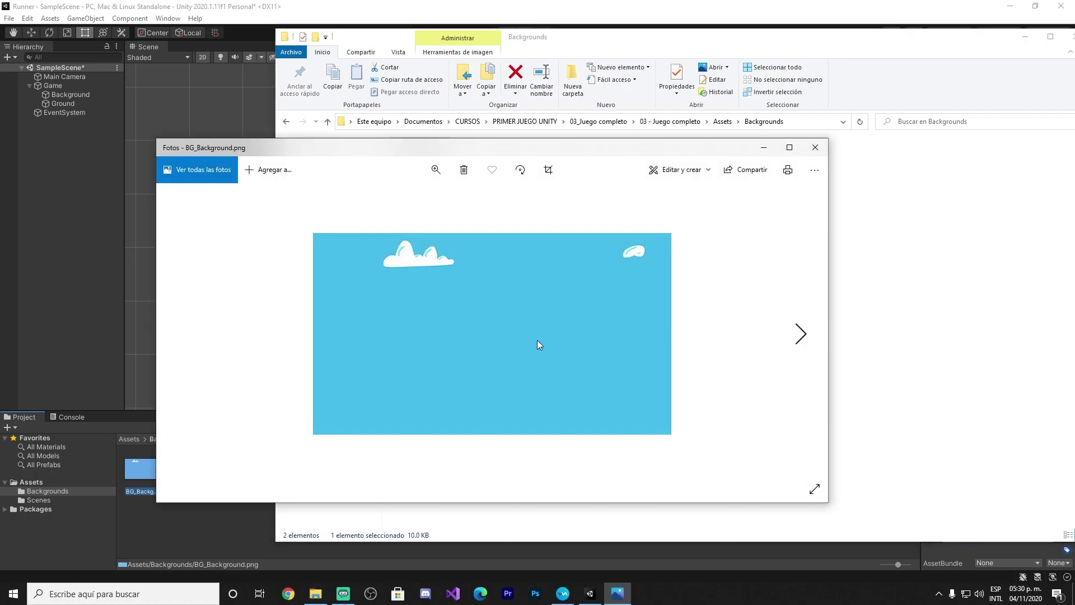
{"action": "left_click", "coordinate": [814, 147]}
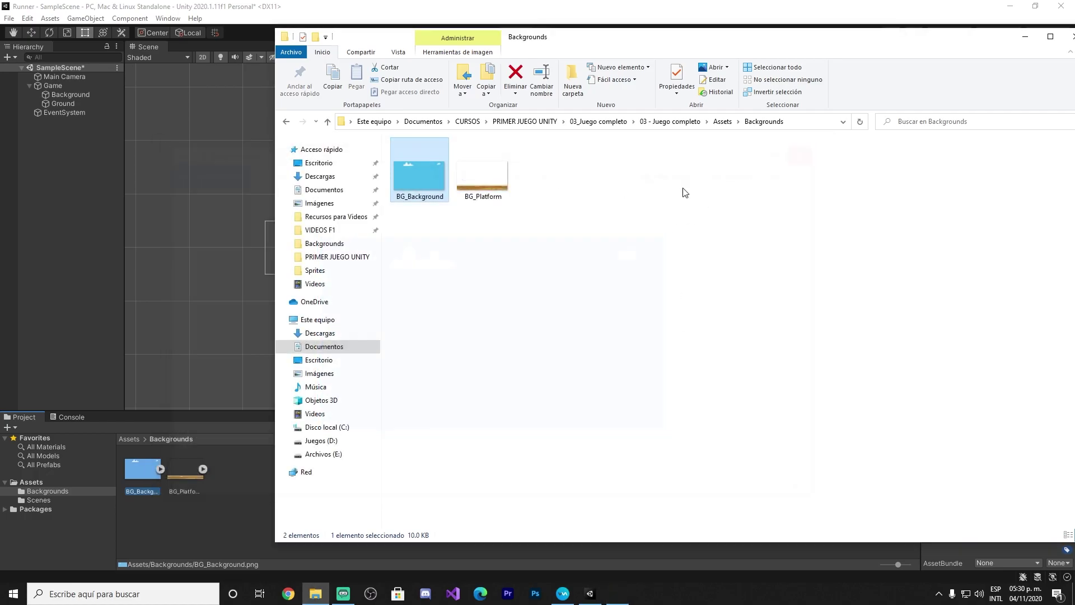
{"action": "double_click", "coordinate": [480, 162]}
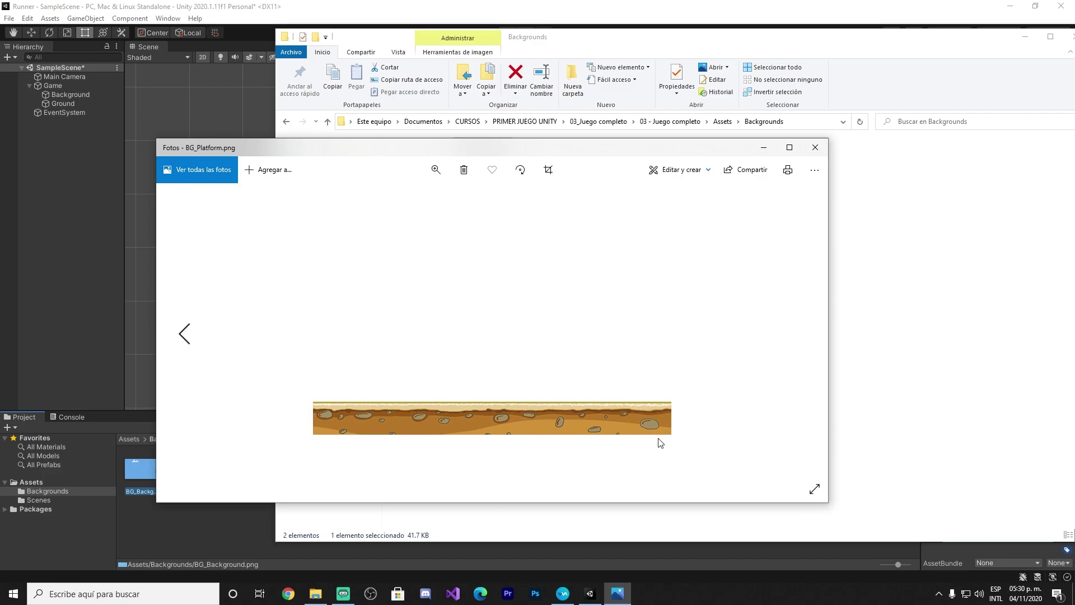
{"action": "left_click", "coordinate": [816, 149]}
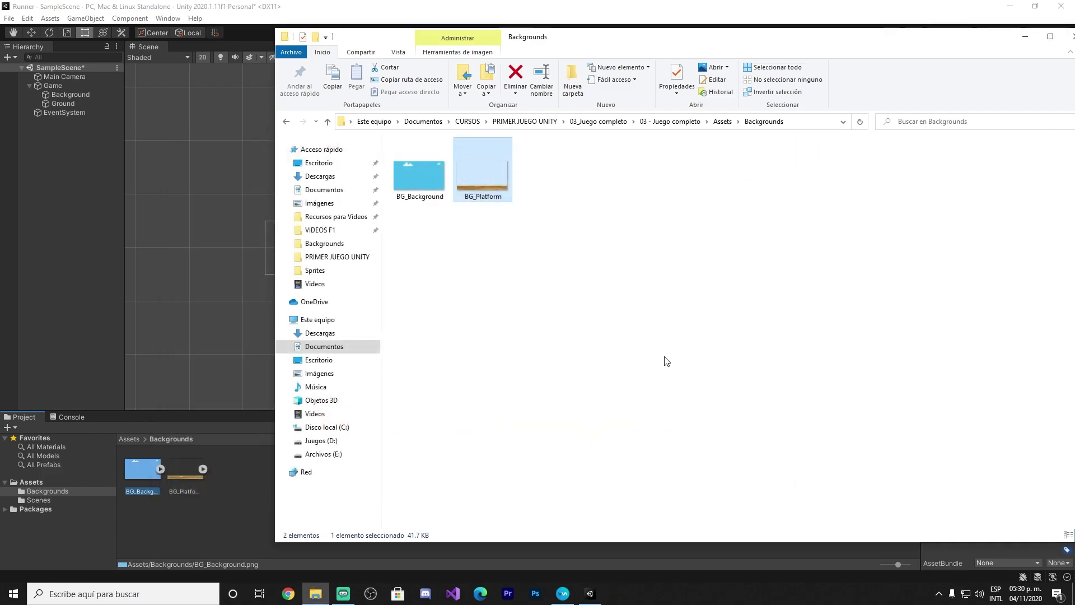
{"action": "left_click", "coordinate": [642, 354]}
Back in Unity, browse Assets and Backgrounds, then select Background to see its empty Texture.
{"action": "left_click", "coordinate": [1025, 36]}
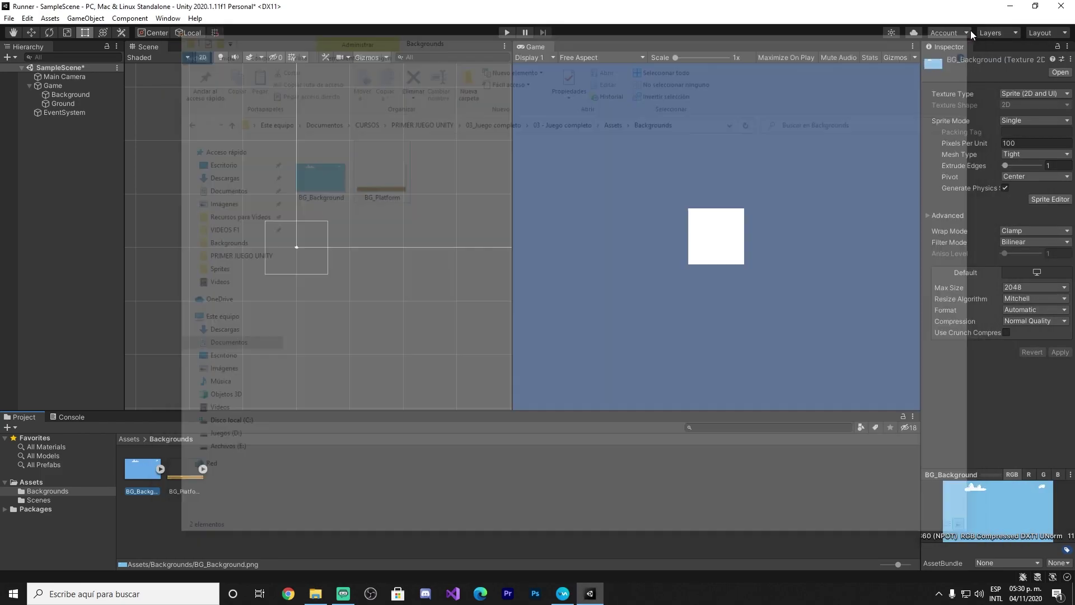
{"action": "left_click", "coordinate": [39, 482]}
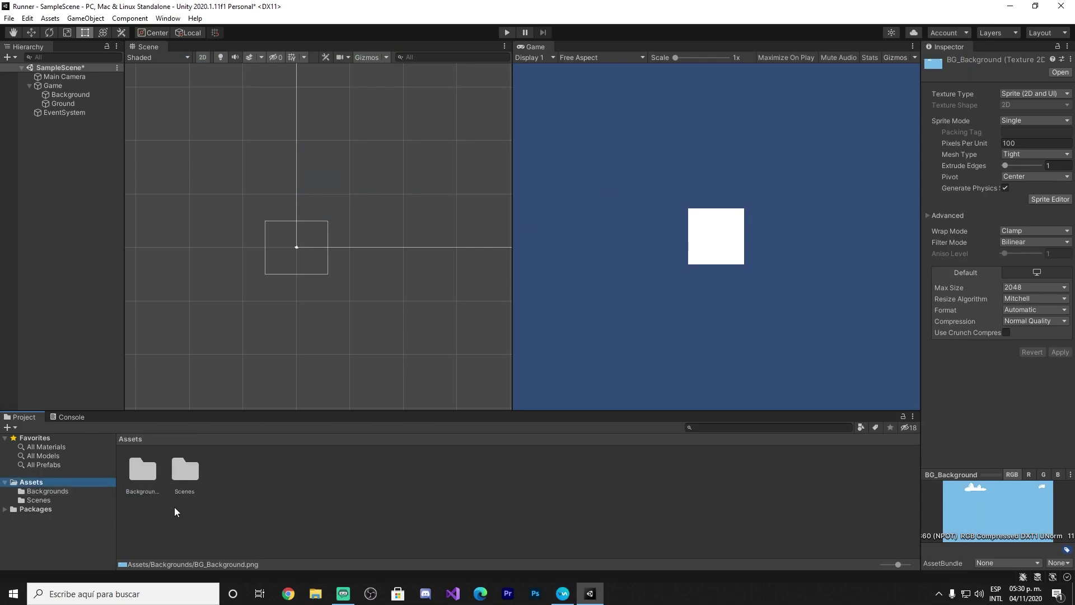
{"action": "left_click", "coordinate": [143, 476]}
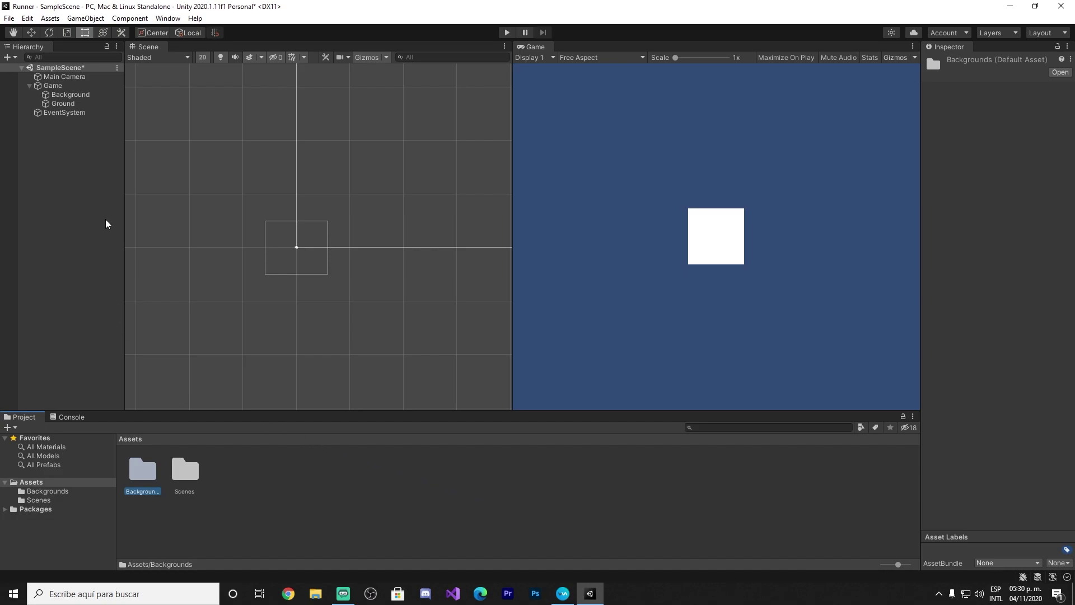
{"action": "left_click", "coordinate": [66, 95]}
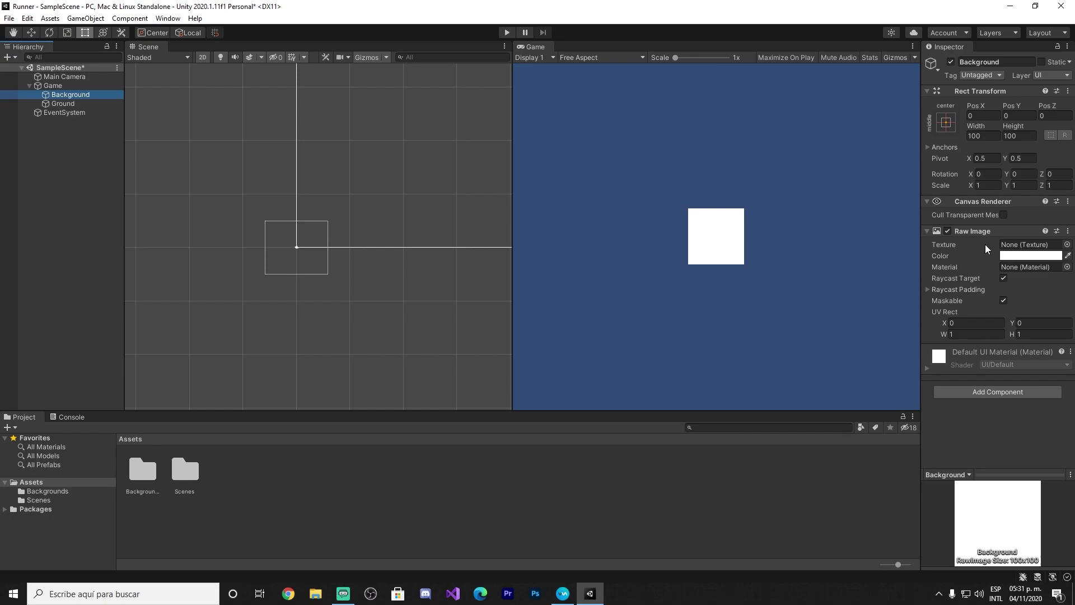
Set the Background raw image's Texture to BG_Background.
{"action": "left_click", "coordinate": [1067, 246]}
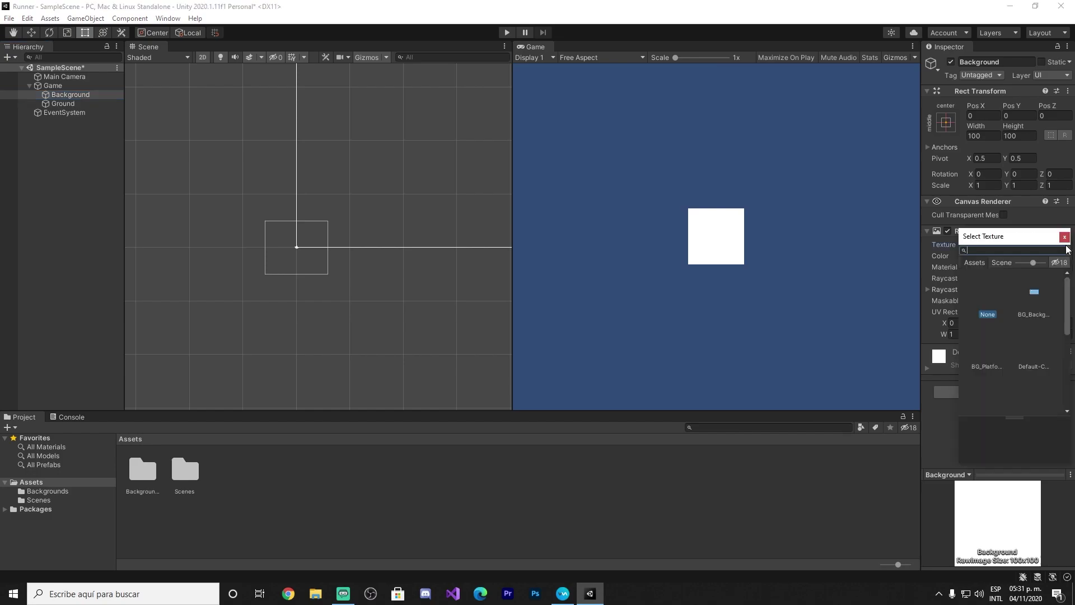
{"action": "left_click", "coordinate": [1039, 294]}
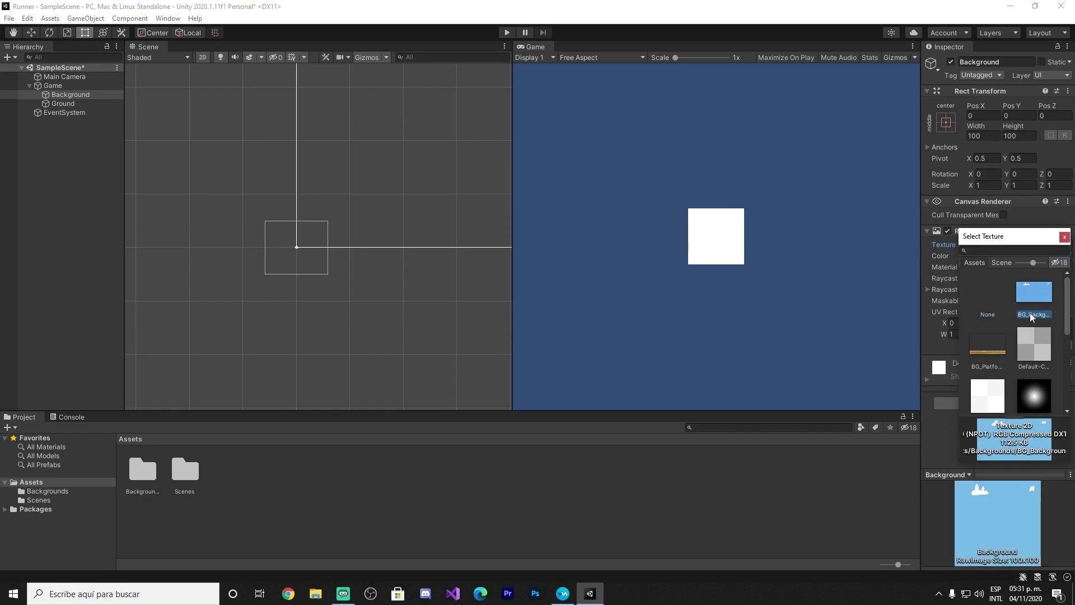
{"action": "left_click", "coordinate": [1064, 237]}
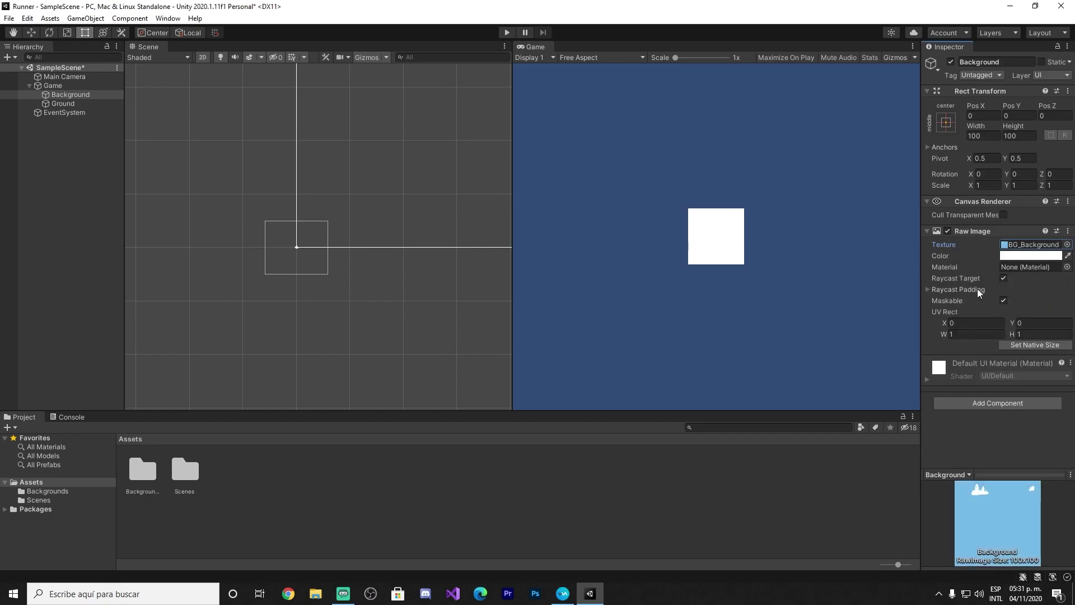
Frame the Background object and Game canvas in the Scene view, then select Ground.
{"action": "double_click", "coordinate": [58, 95]}
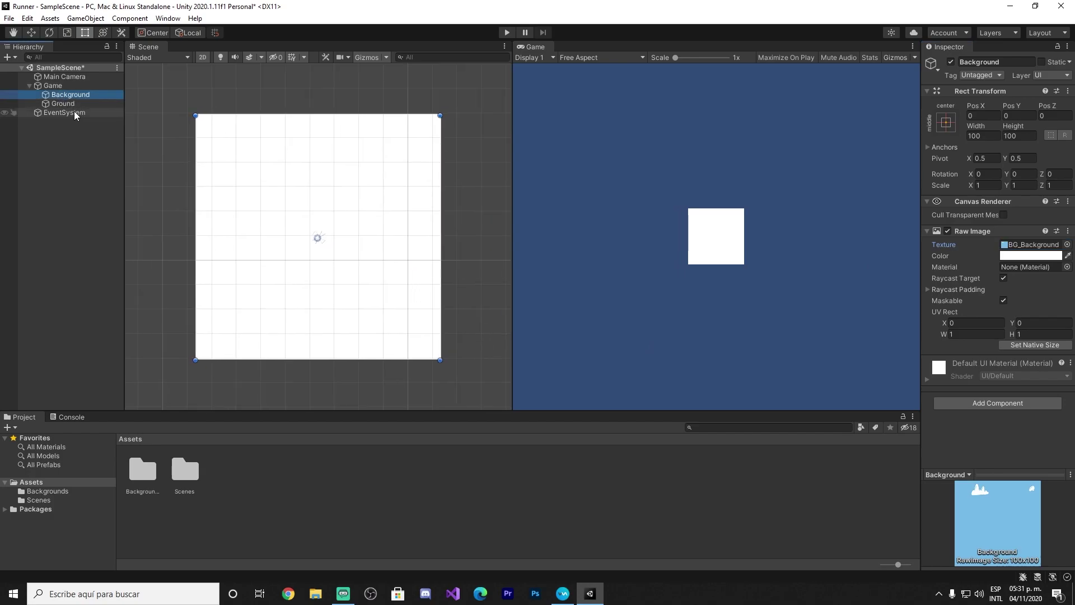
{"action": "double_click", "coordinate": [58, 87]}
{"action": "double_click", "coordinate": [60, 95]}
{"action": "left_click", "coordinate": [62, 103]}
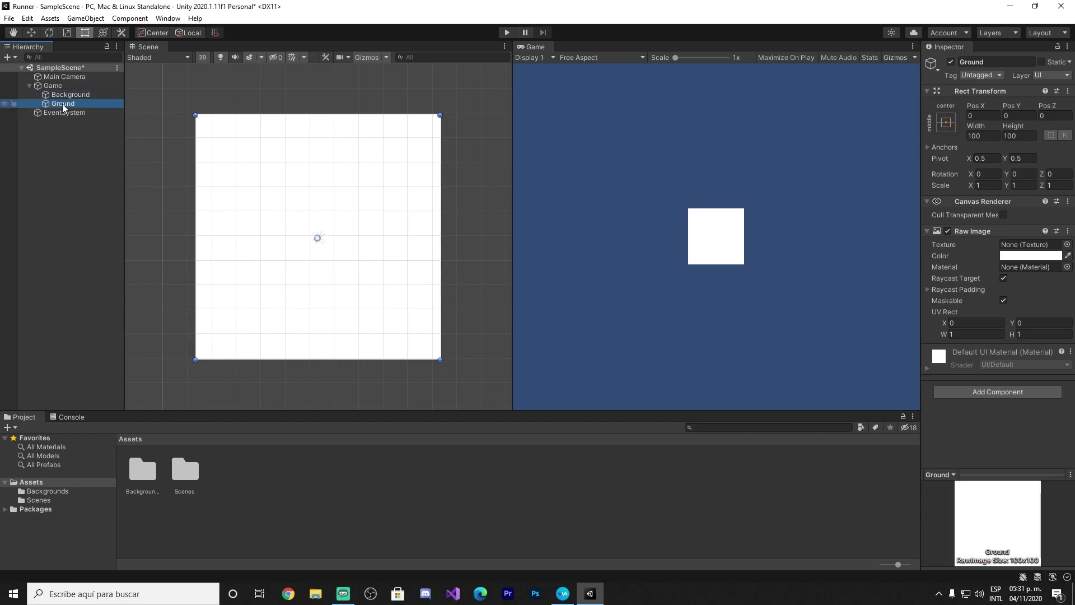
Set Ground's Texture to BG_Platform, then recheck the Background and Game objects.
{"action": "left_click", "coordinate": [1067, 245]}
{"action": "left_click", "coordinate": [993, 345]}
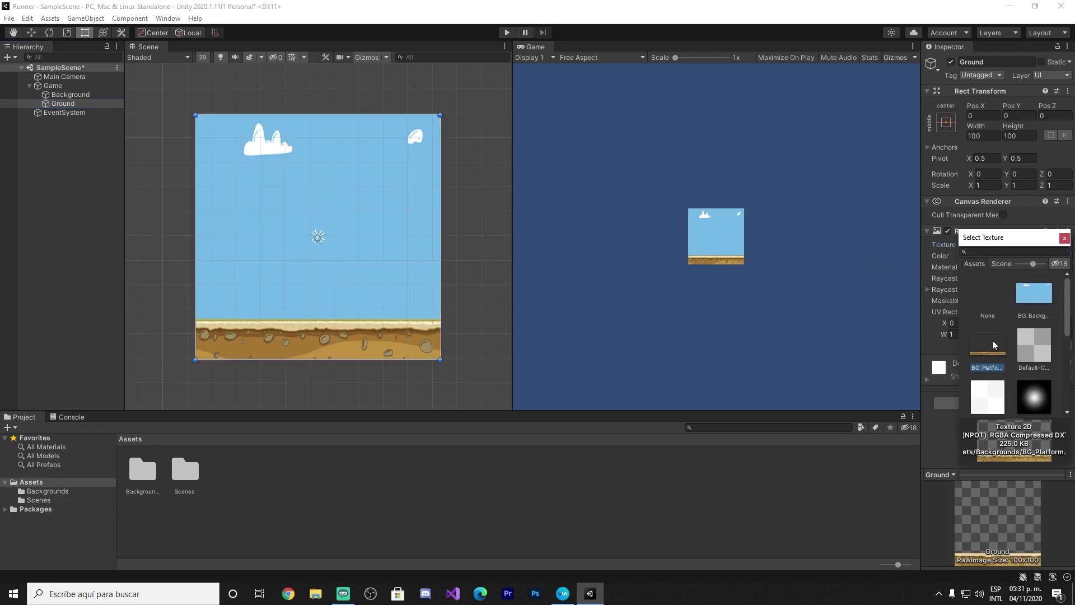
{"action": "left_click", "coordinate": [1064, 239]}
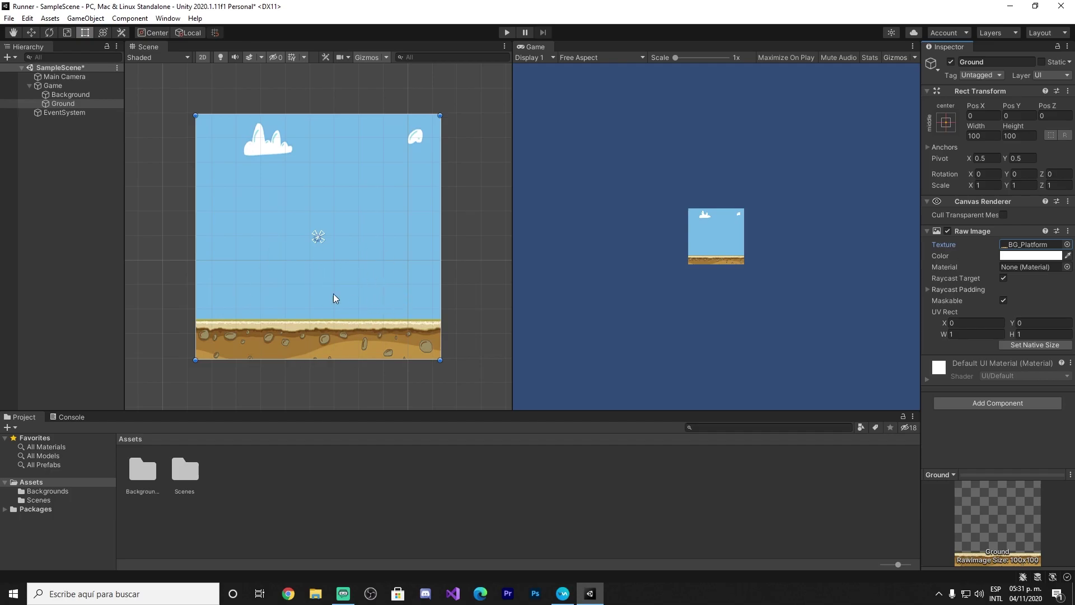
{"action": "left_click", "coordinate": [62, 95]}
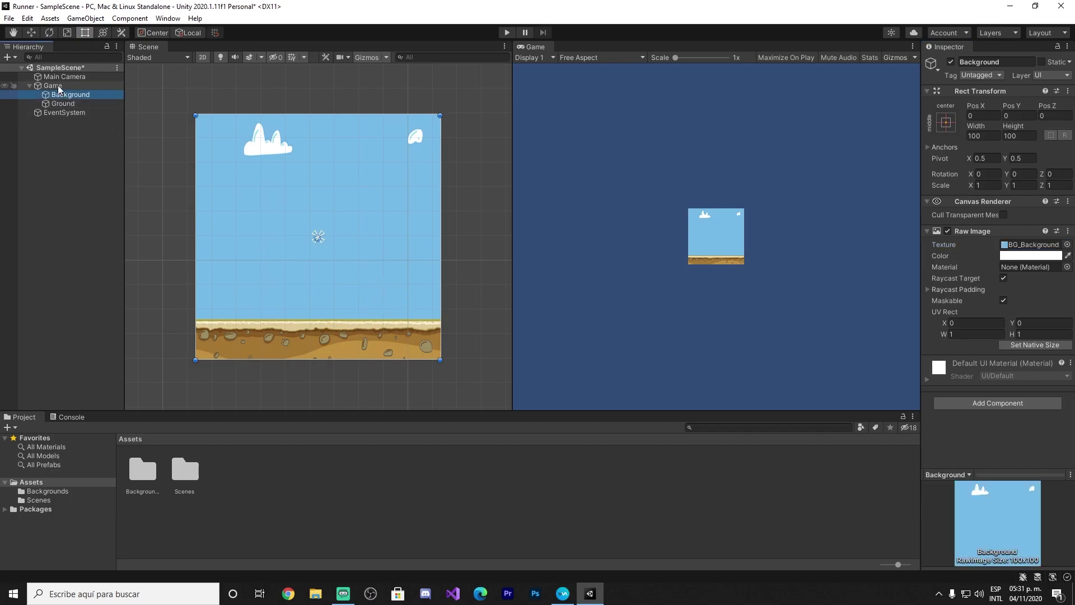
{"action": "left_click", "coordinate": [53, 86]}
{"action": "left_click", "coordinate": [60, 95]}
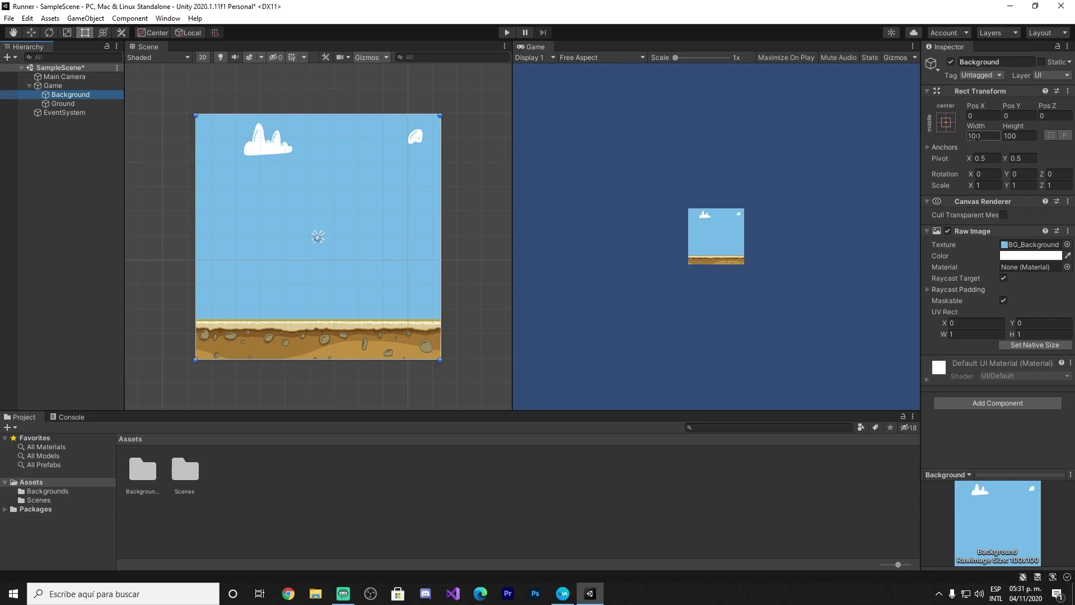
Apply Set Native Size to Background and Ground (640x360), then frame the Game canvas.
{"action": "left_click", "coordinate": [65, 103]}
{"action": "left_click", "coordinate": [65, 94]}
{"action": "left_click", "coordinate": [1019, 345]}
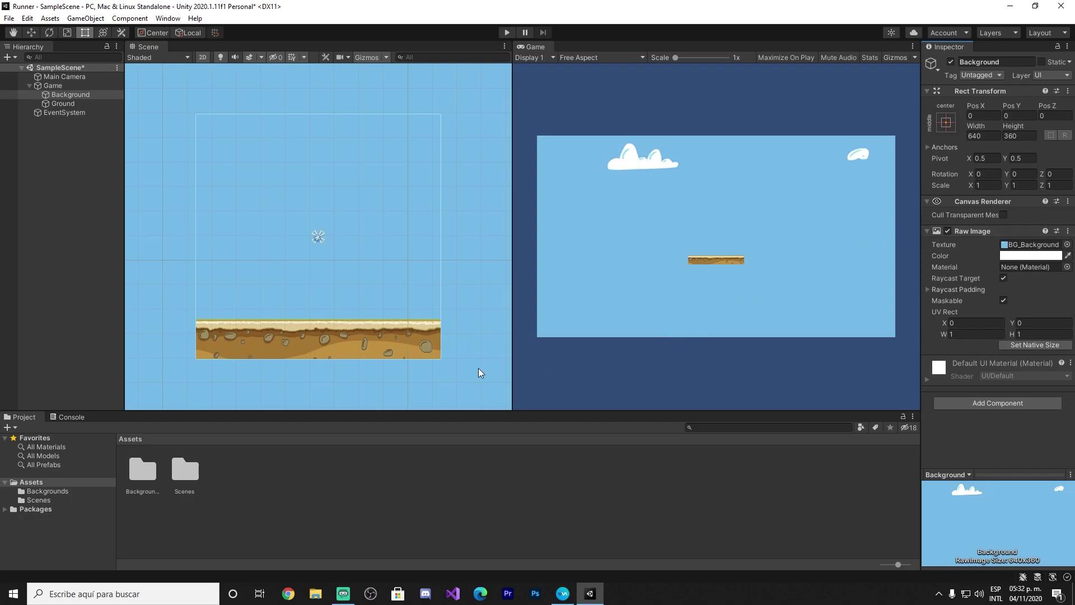
{"action": "left_click", "coordinate": [66, 103]}
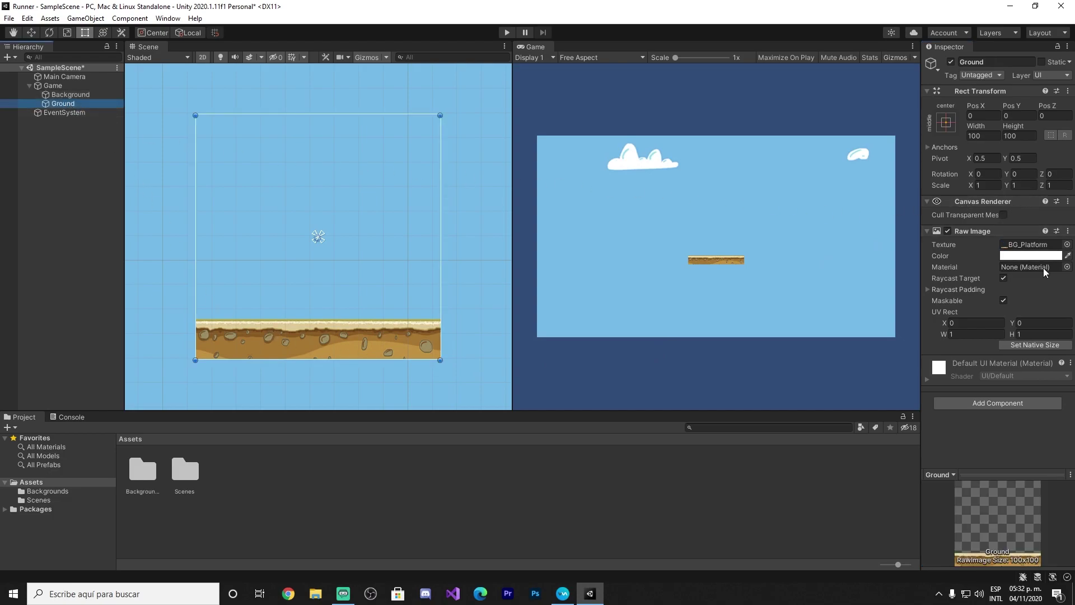
{"action": "left_click", "coordinate": [1016, 344]}
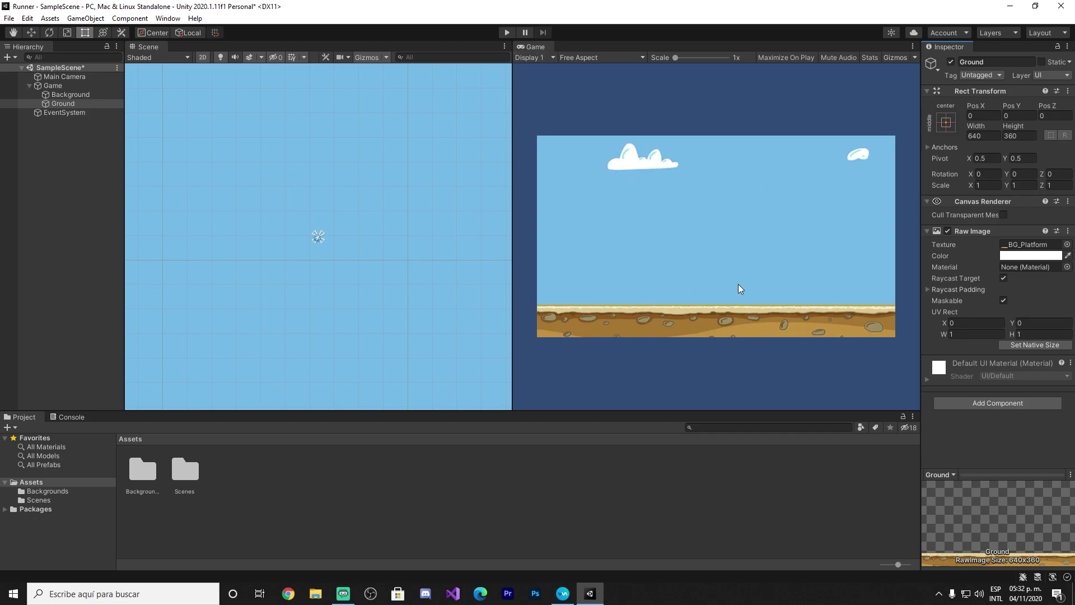
{"action": "double_click", "coordinate": [56, 88]}
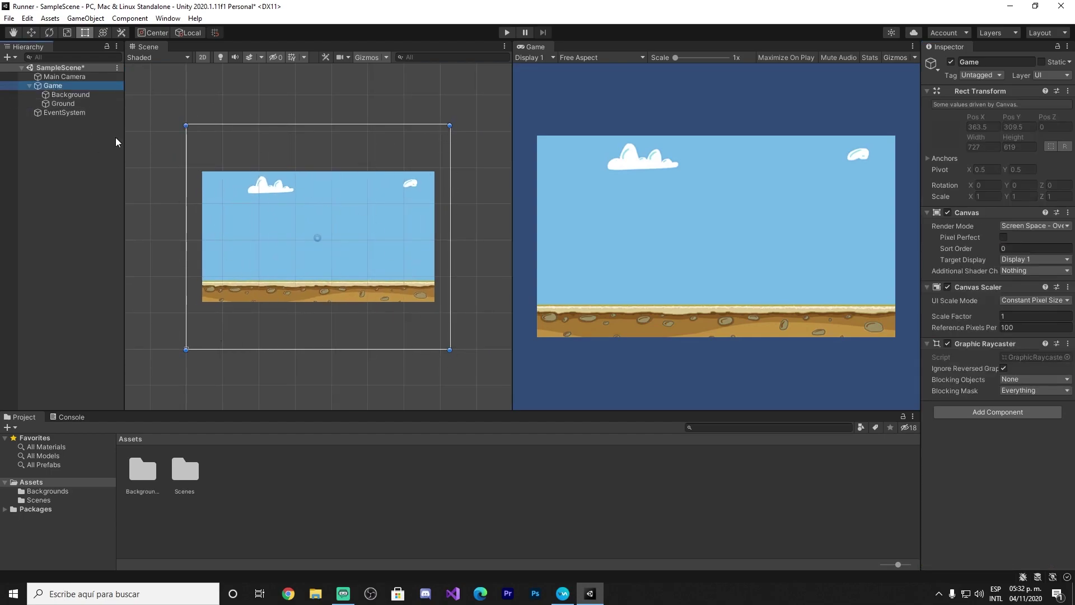
{"action": "left_click", "coordinate": [75, 95]}
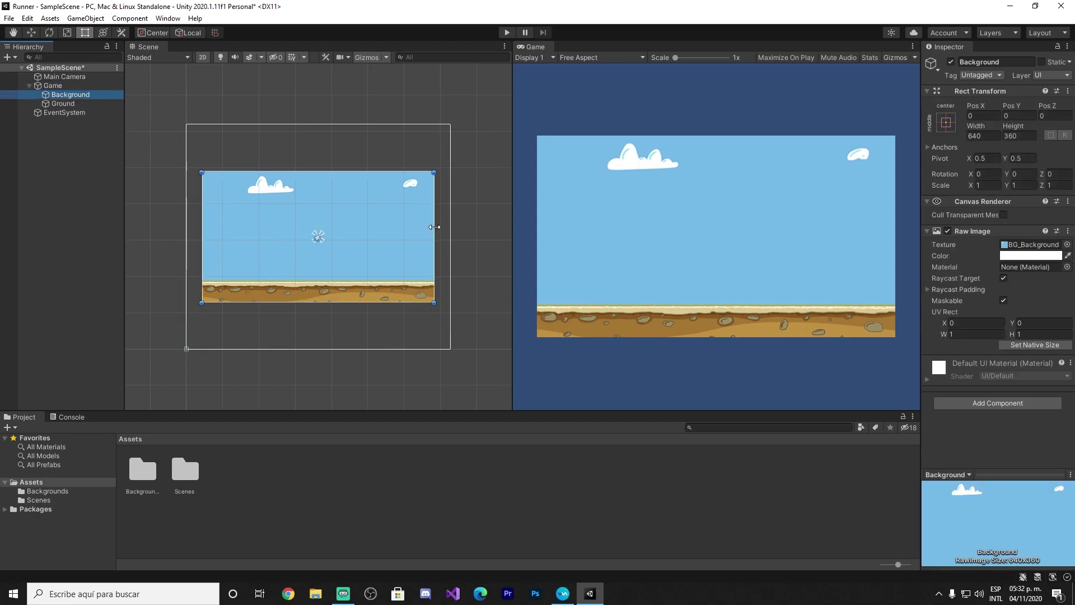
{"action": "left_click", "coordinate": [61, 102]}
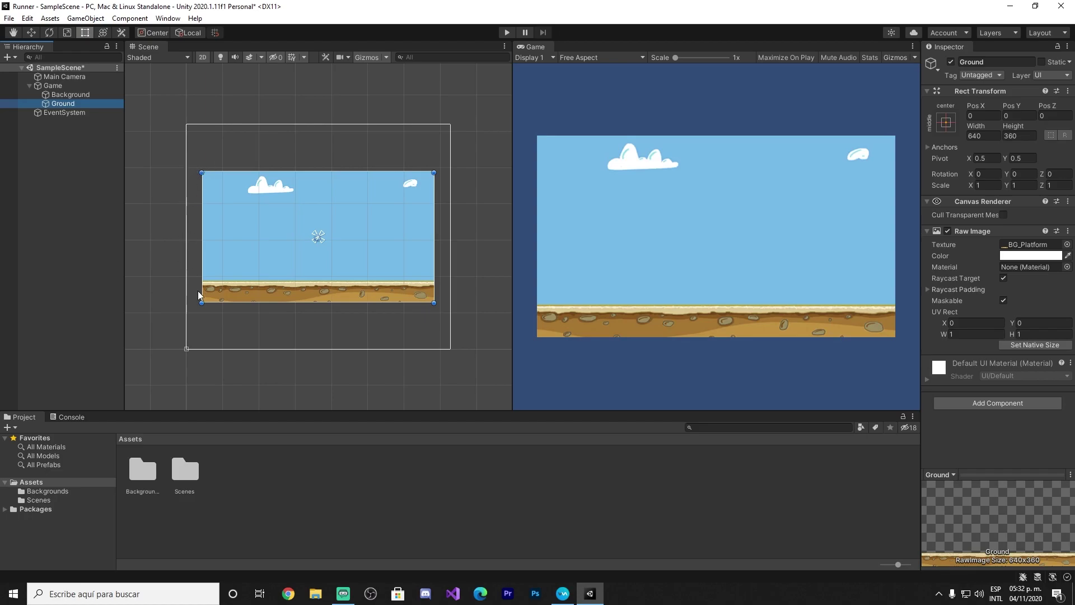
{"action": "left_click", "coordinate": [44, 240]}
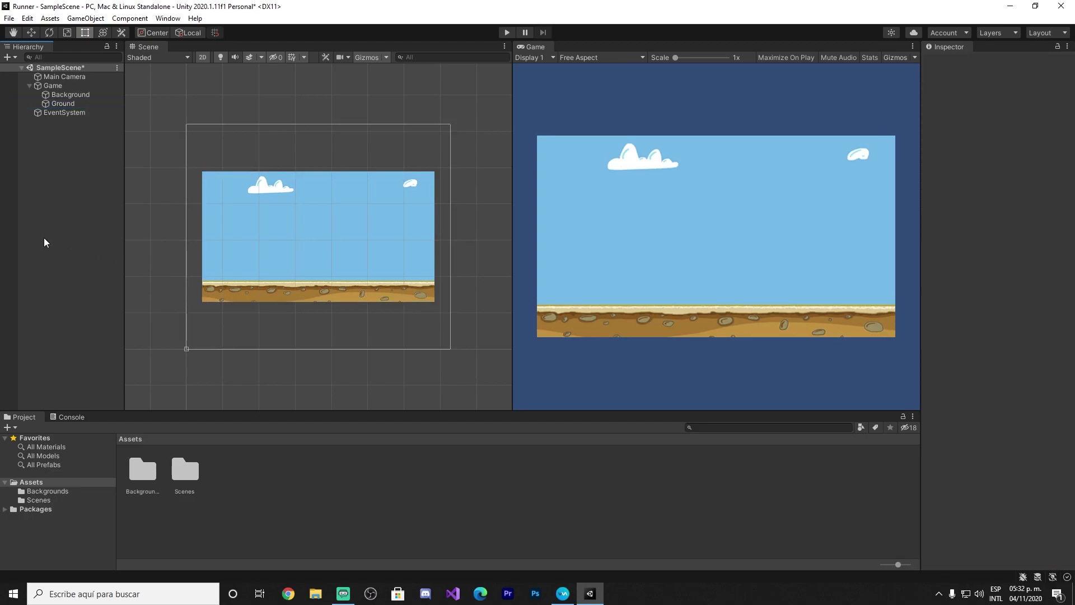
{"action": "left_click", "coordinate": [54, 86]}
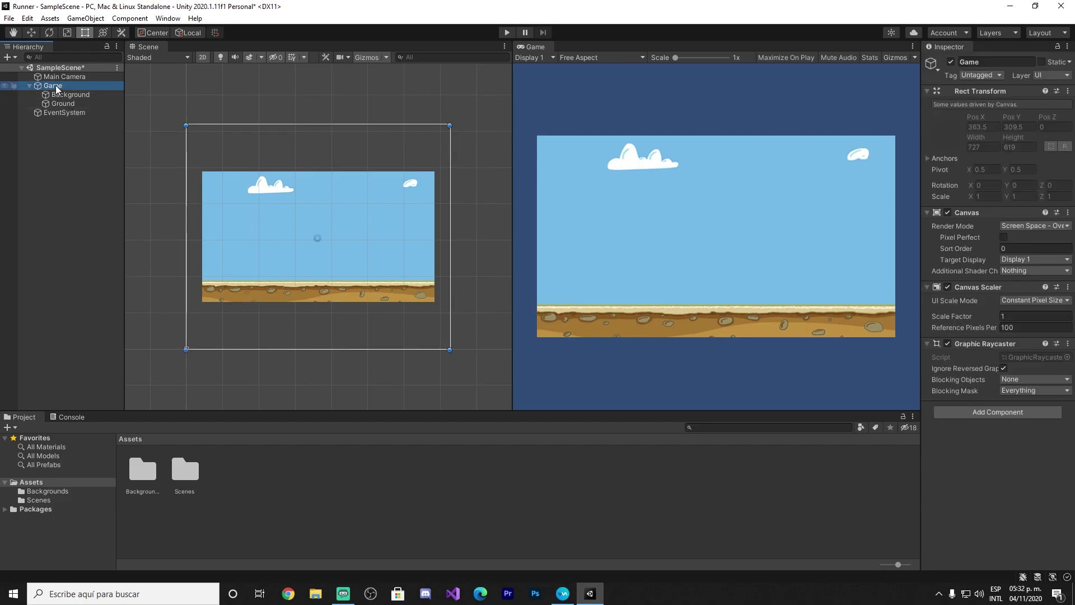
{"action": "left_click", "coordinate": [59, 93]}
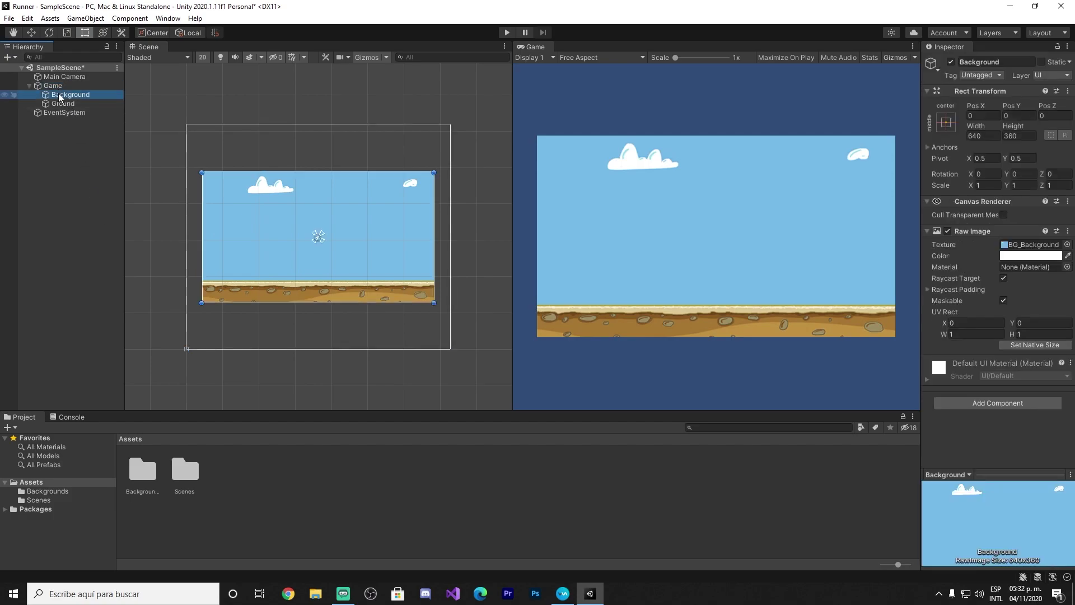
{"action": "left_click", "coordinate": [59, 106]}
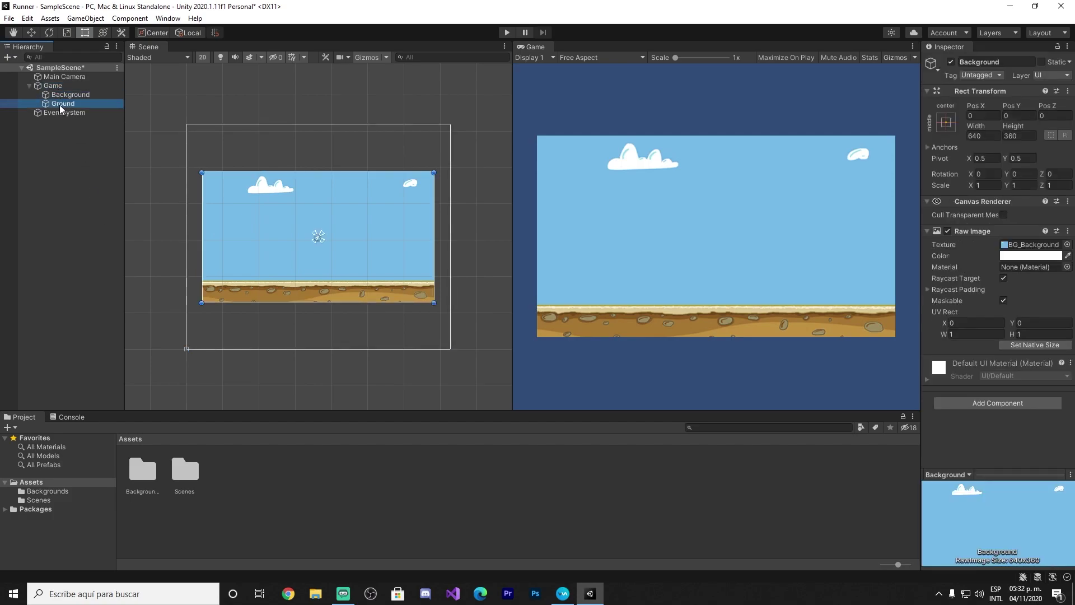
{"action": "left_click", "coordinate": [72, 221]}
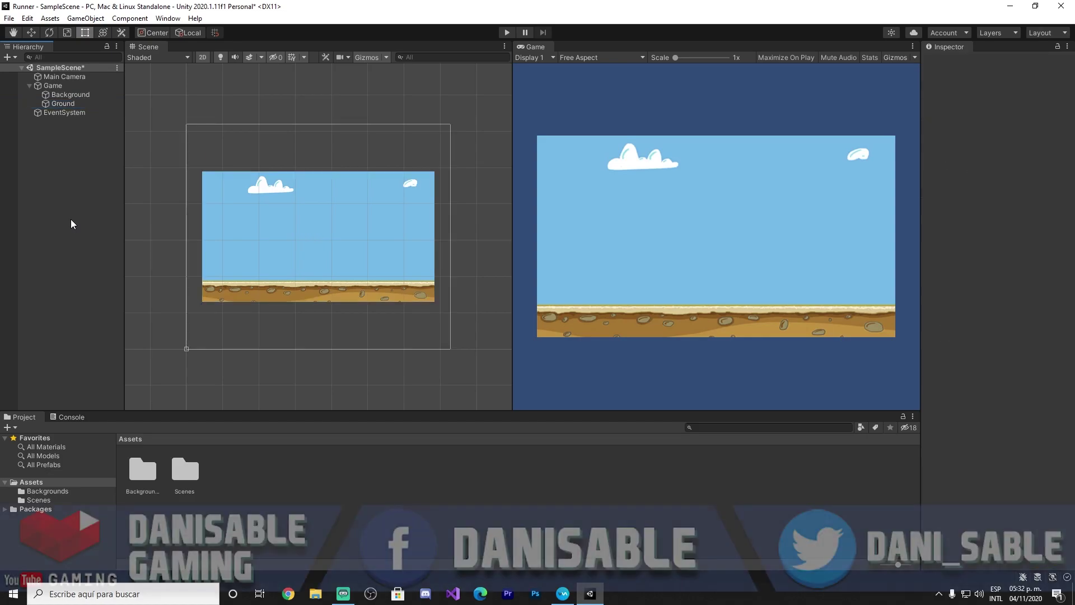